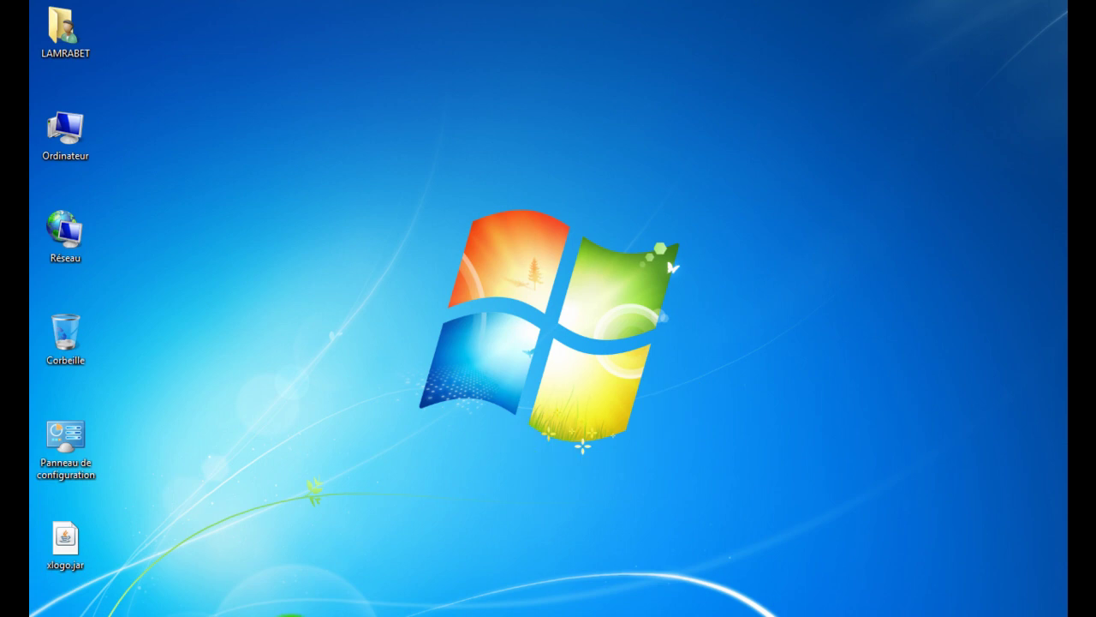
Launch the web browser from the taskbar.
left_click(291, 615)
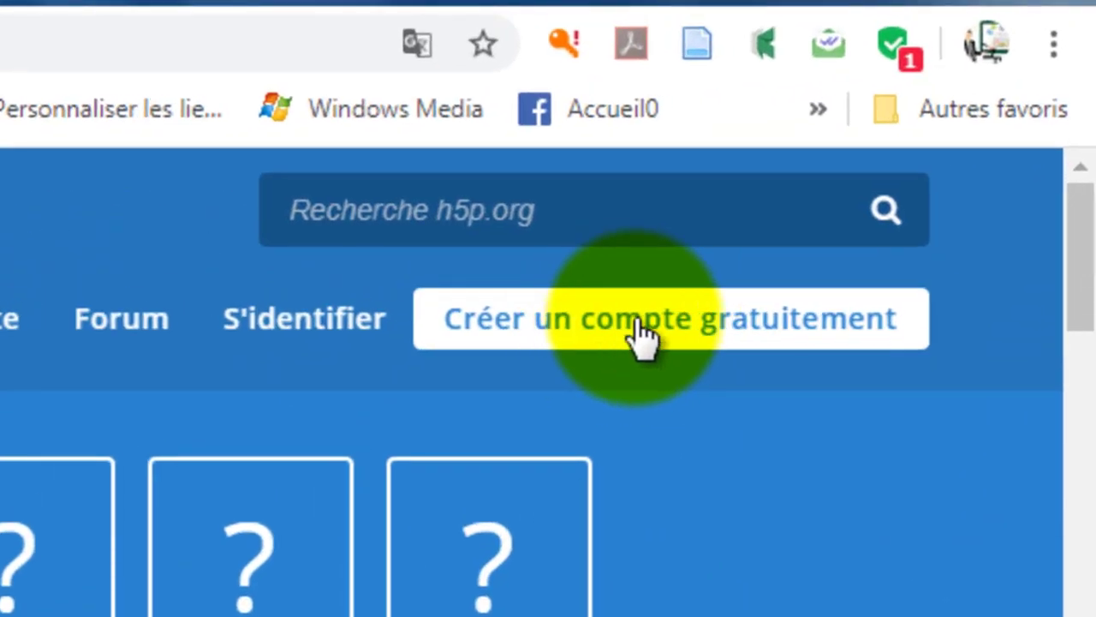
Open the free sign-up form and fill the username and e-mail from saved suggestions.
left_click(629, 318)
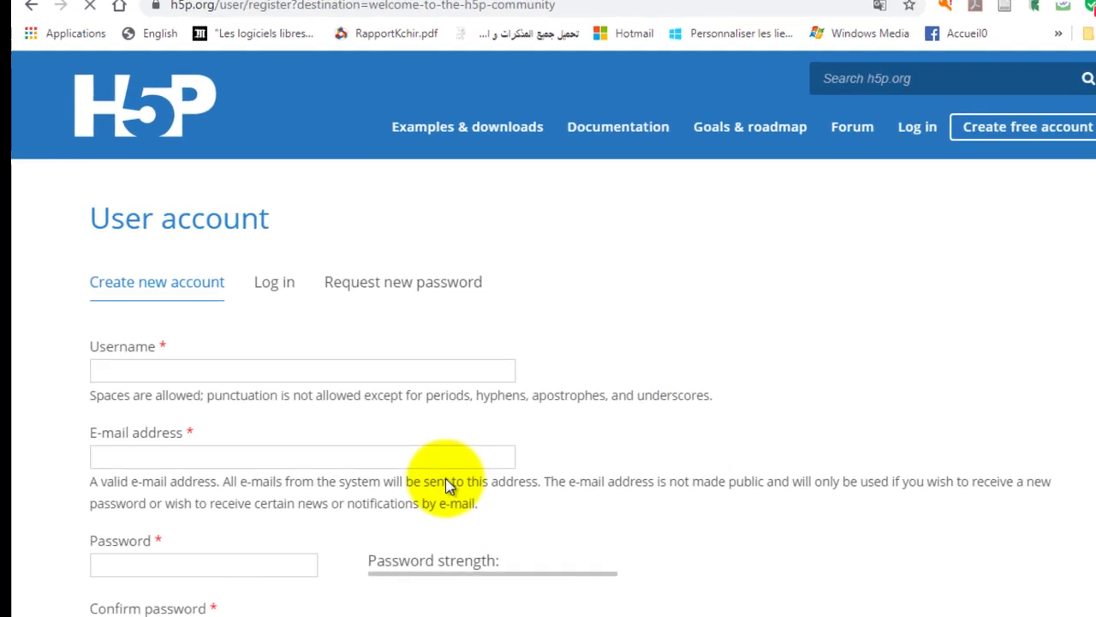
left_click(157, 374)
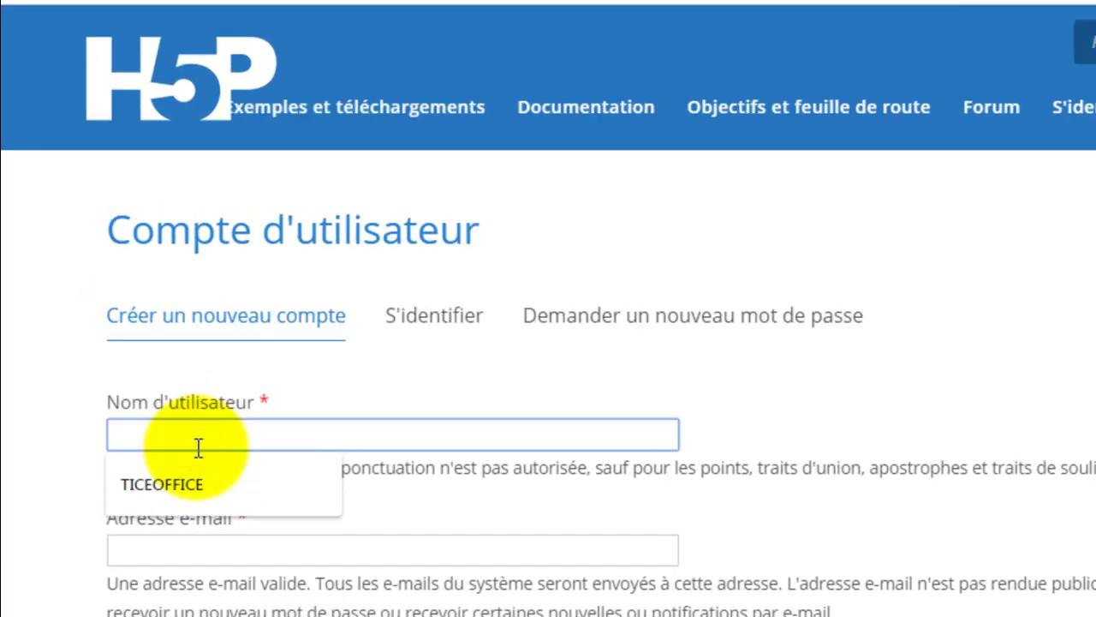
left_click(152, 485)
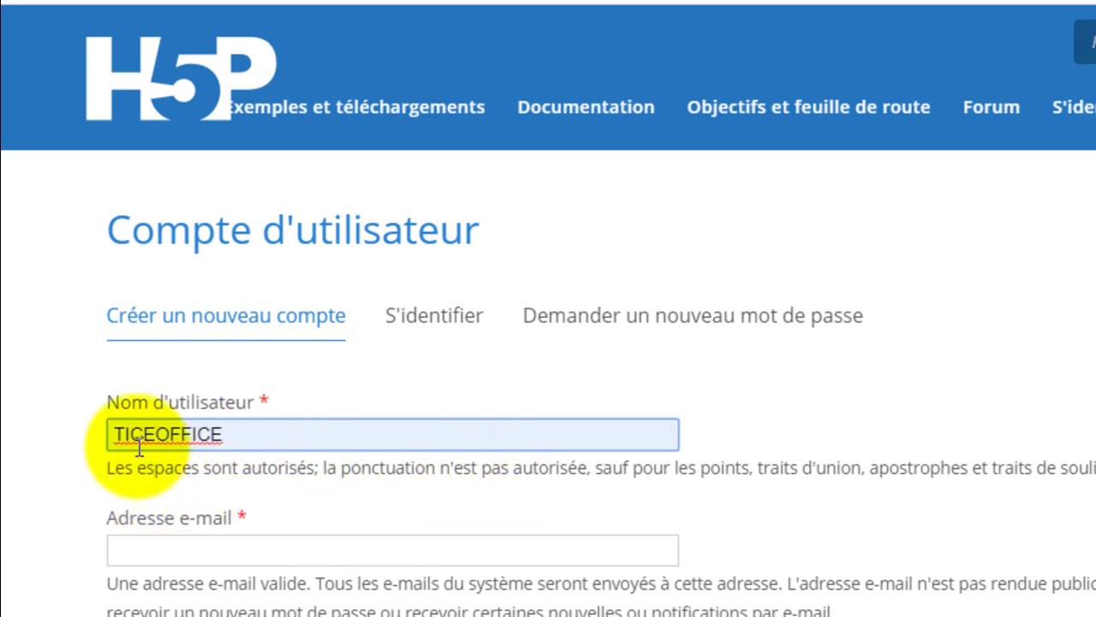
left_click(288, 552)
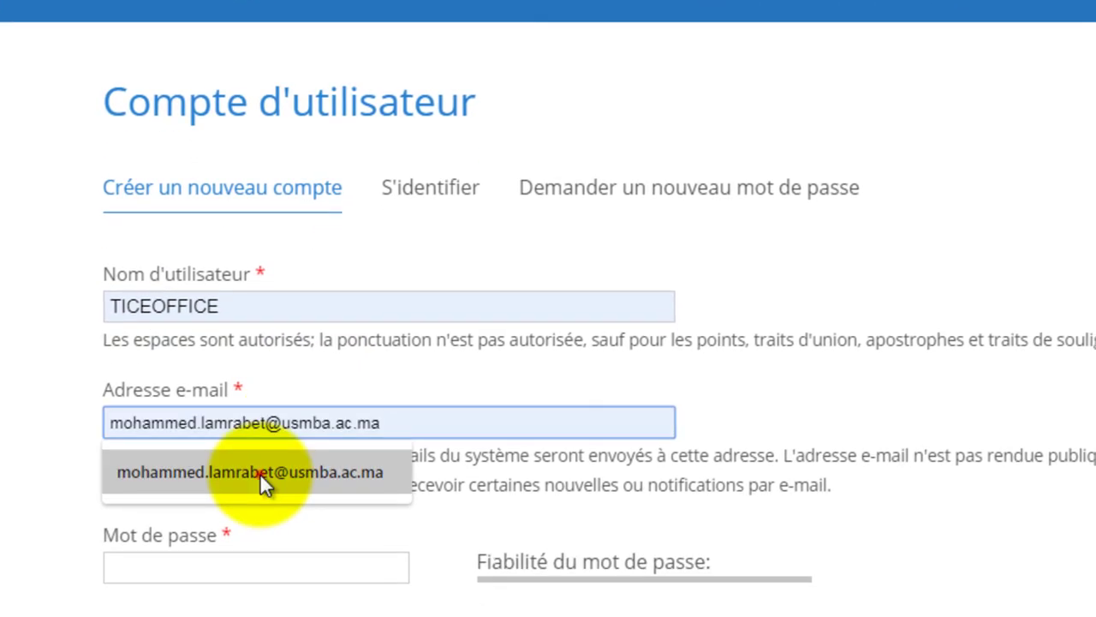
left_click(259, 473)
scroll(463, 437, "down", 2)
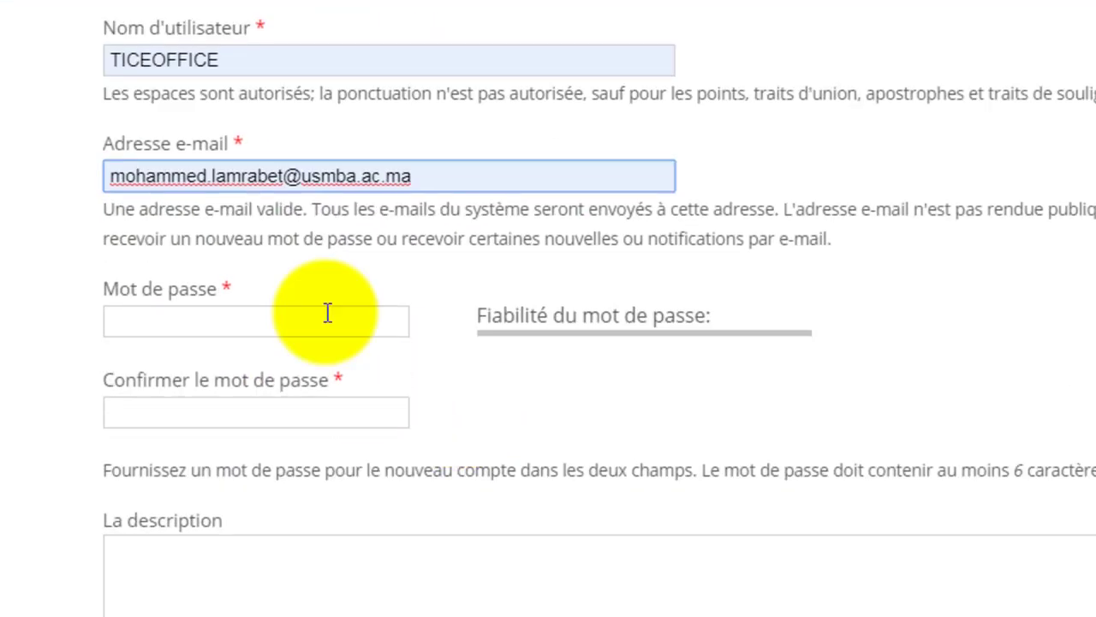
Enter a strong account password and retype it in the confirmation field.
left_click(304, 328)
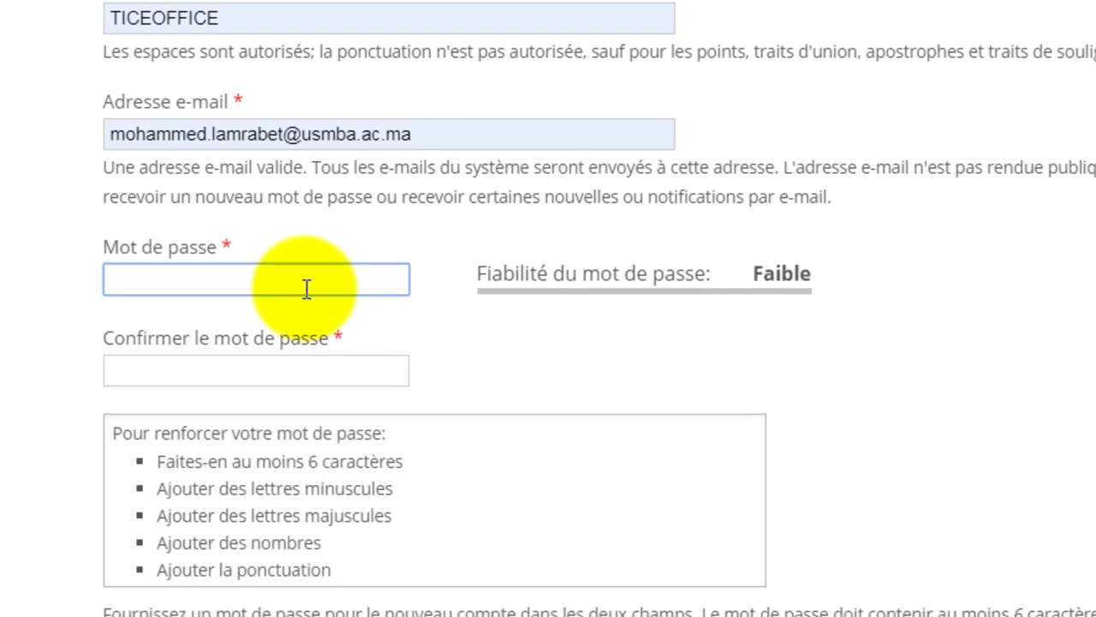
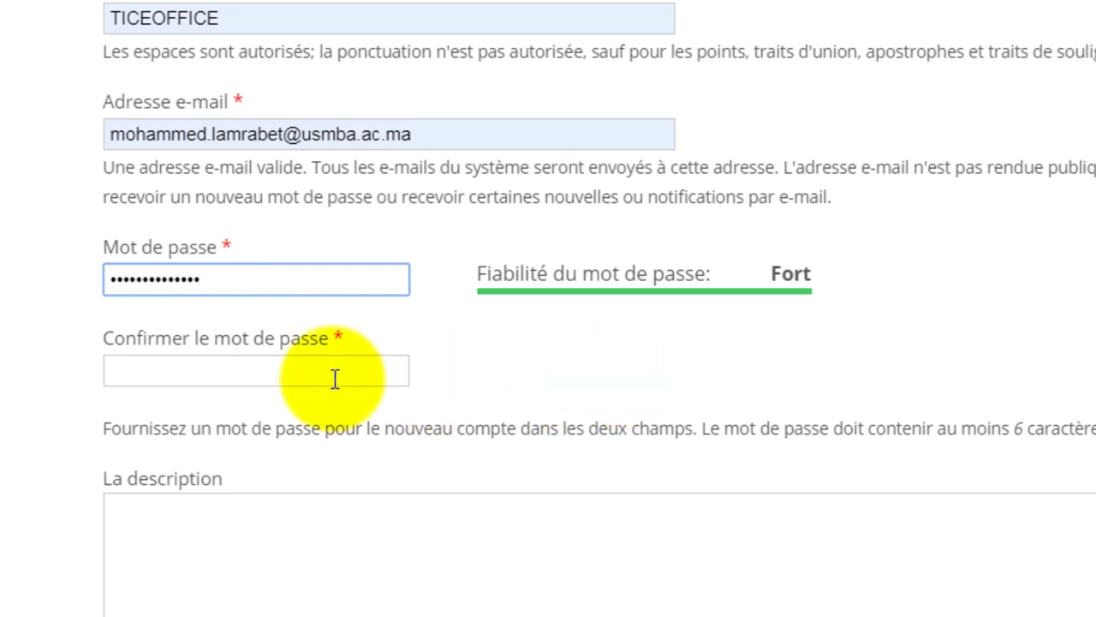
left_click(233, 363)
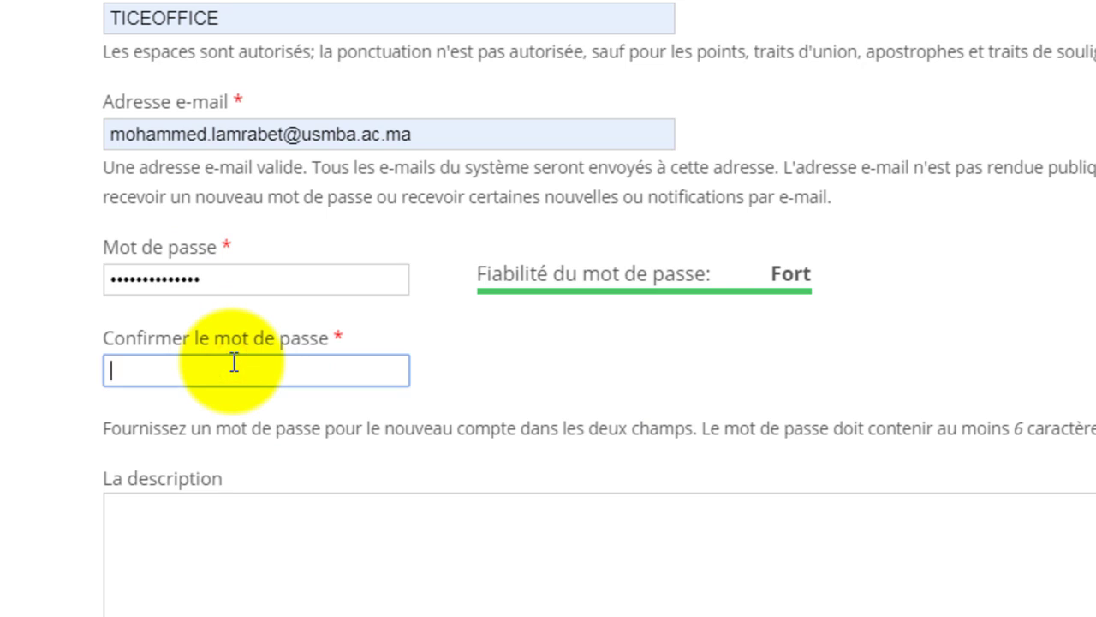
type("••••••••••")
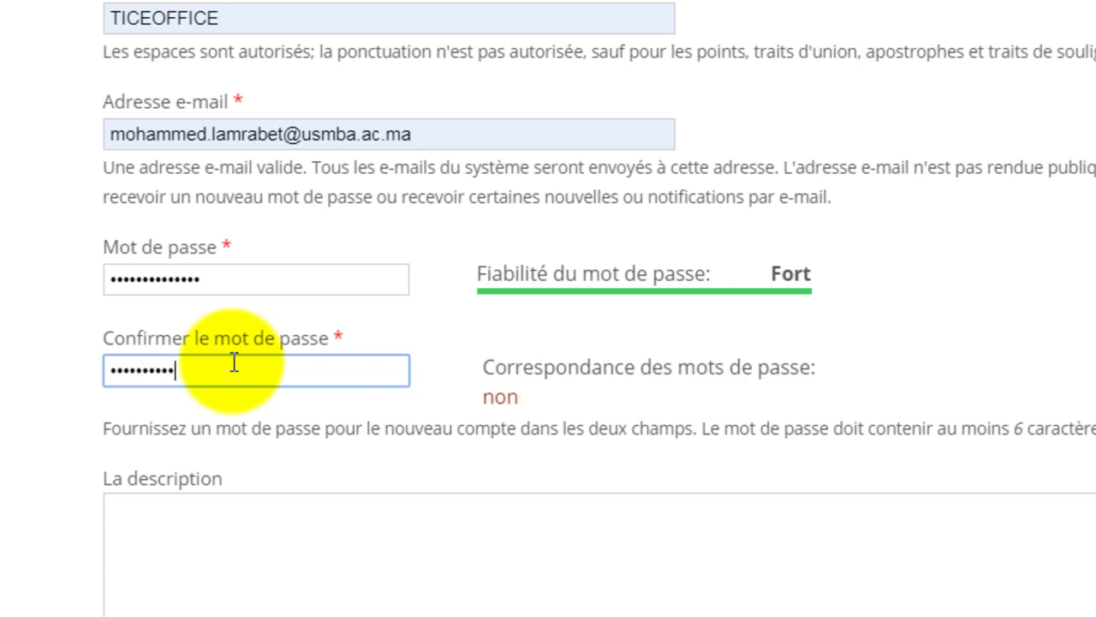
type("••••")
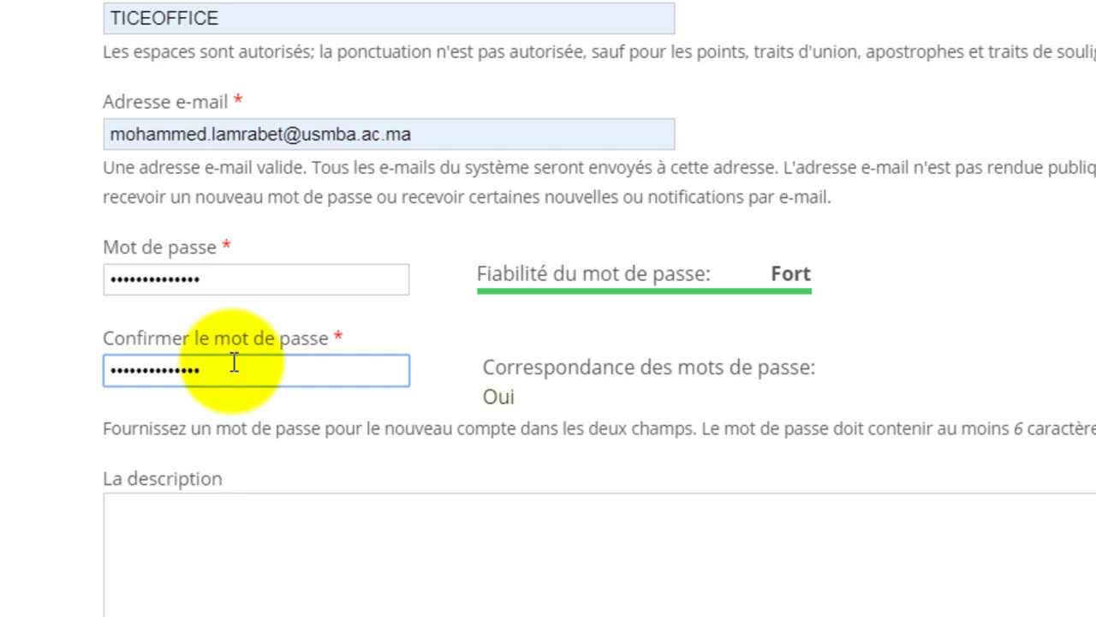
Enter 'création de contenu pédagogique' as the account description.
left_click(221, 539)
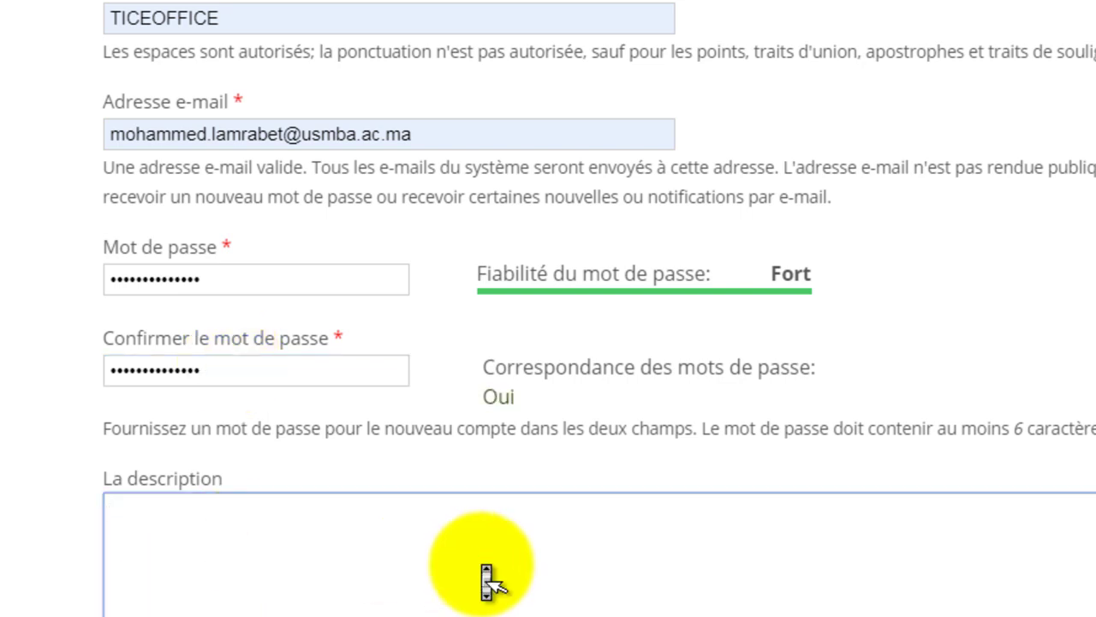
scroll(484, 565, "down", 3)
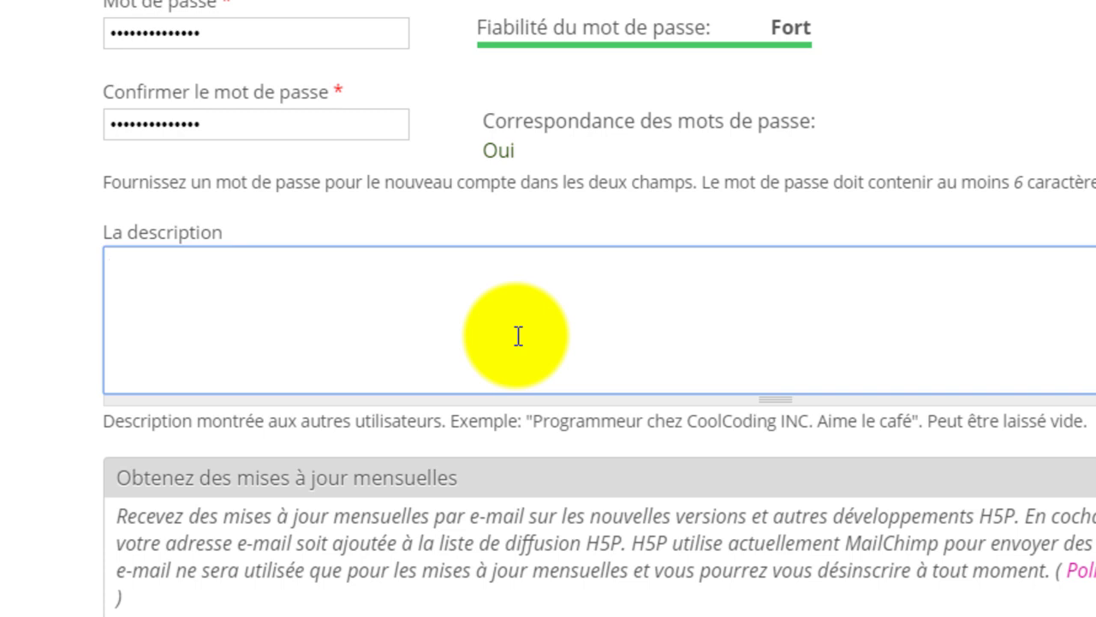
type("création de contenu ")
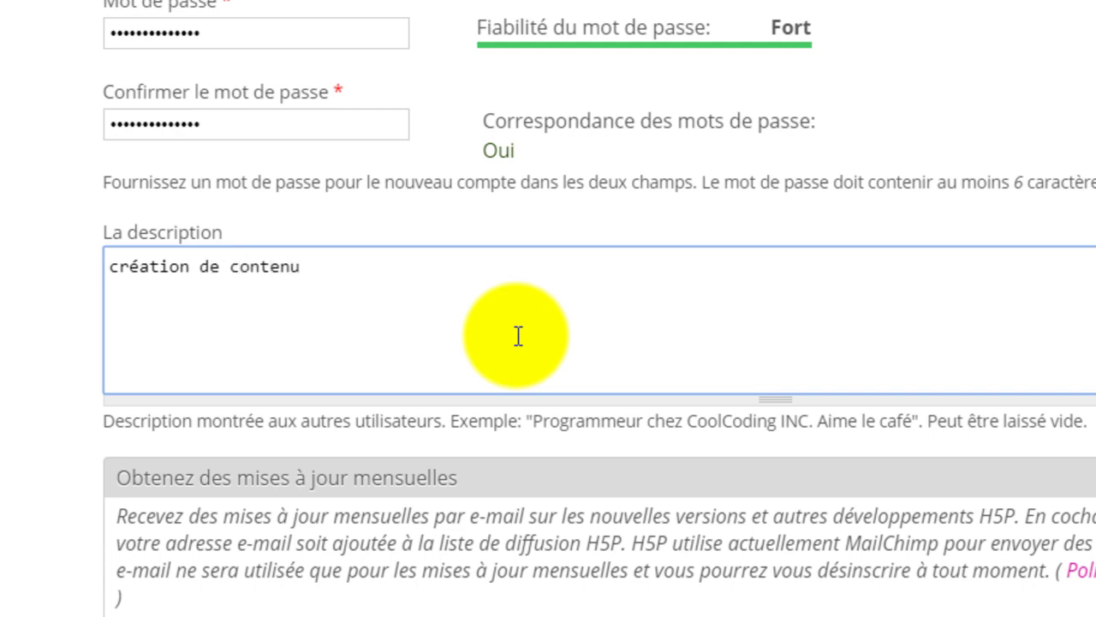
type("pédagogique")
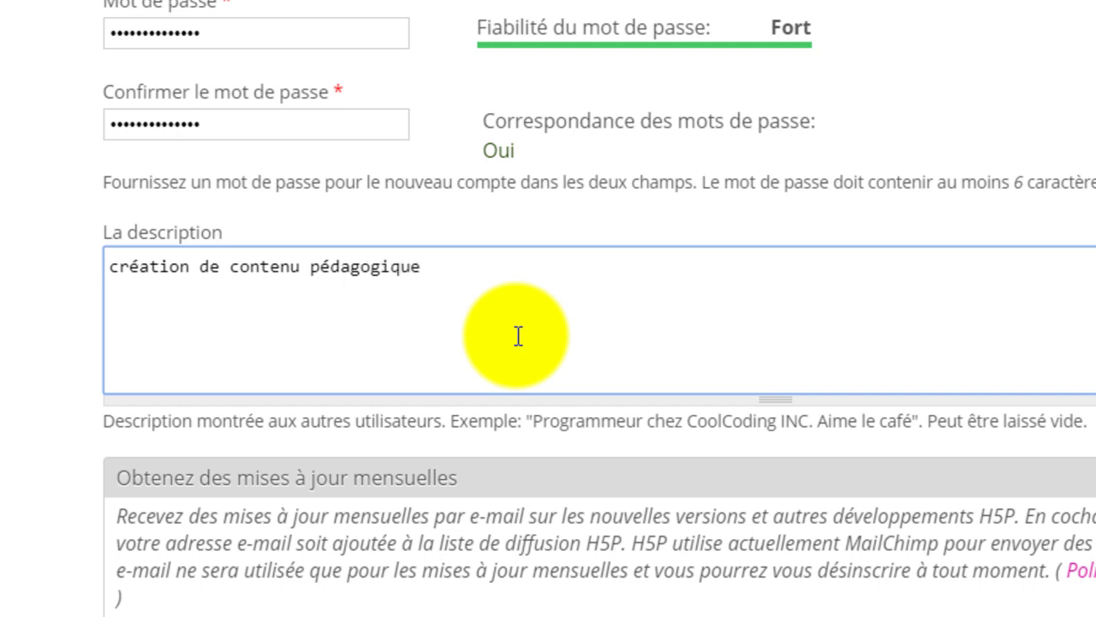
scroll(445, 441, "down", 3)
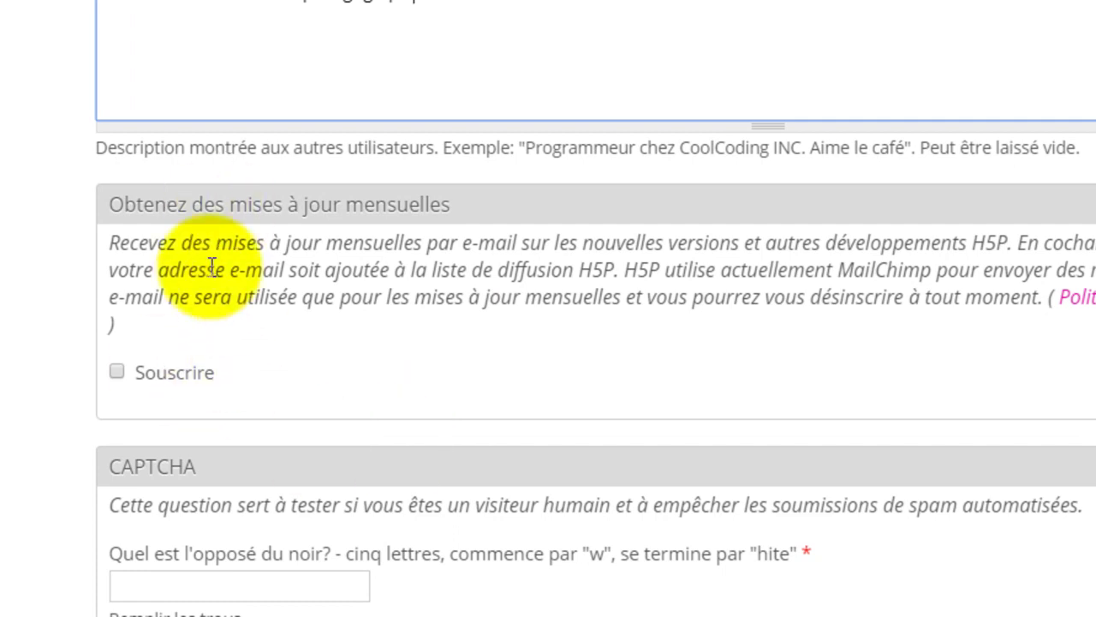
Subscribe to the monthly H5P updates and answer the CAPTCHA with 'White'.
left_click(117, 373)
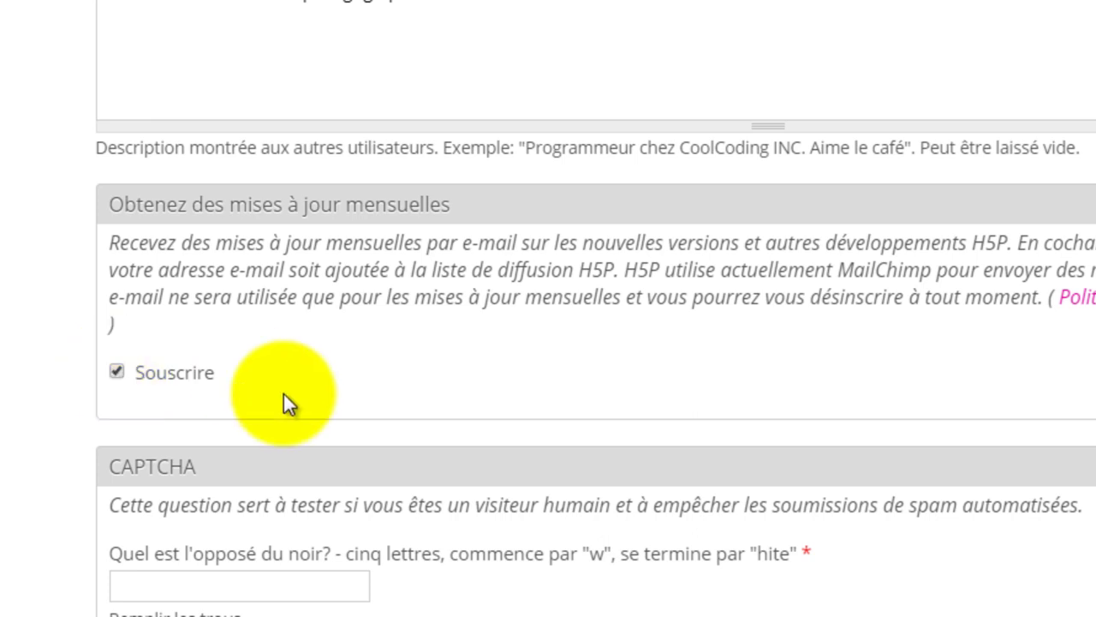
scroll(516, 377, "down", 3)
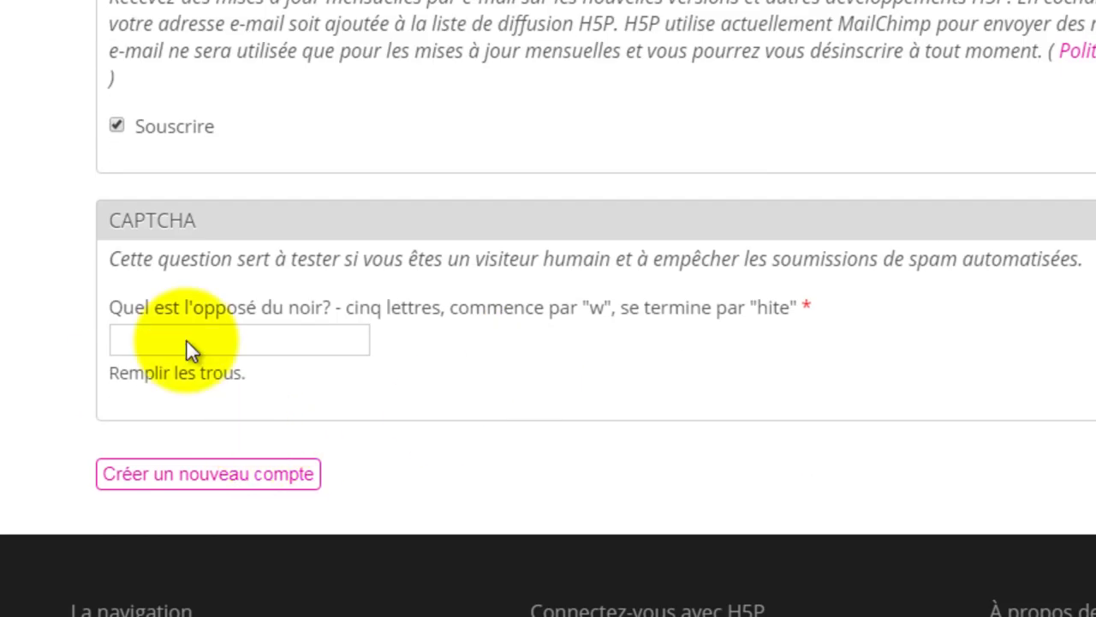
left_click(244, 352)
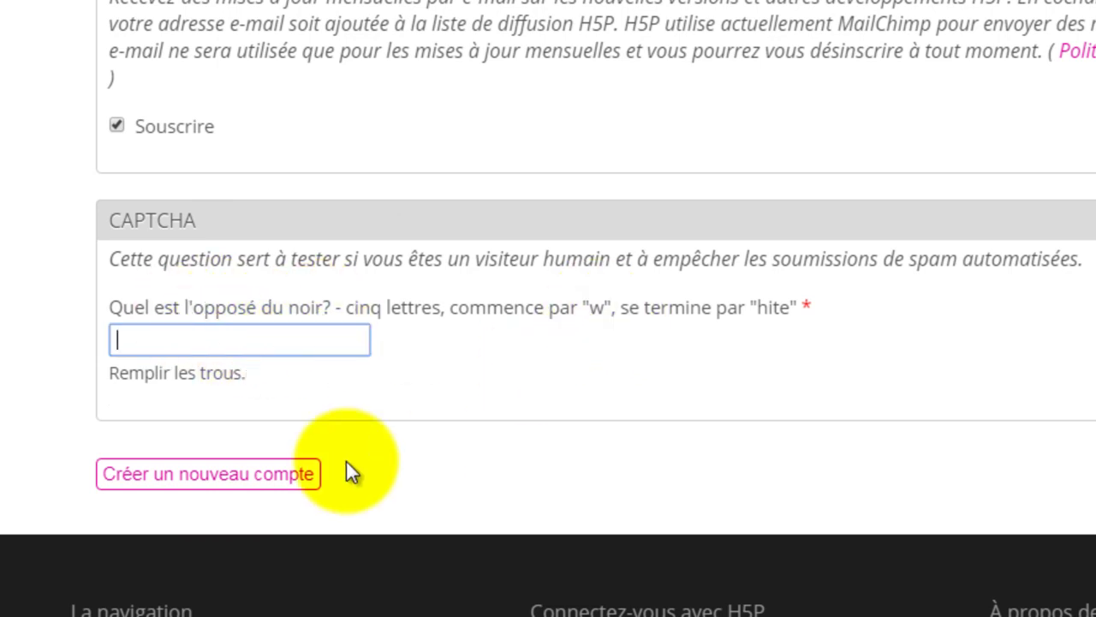
type("White")
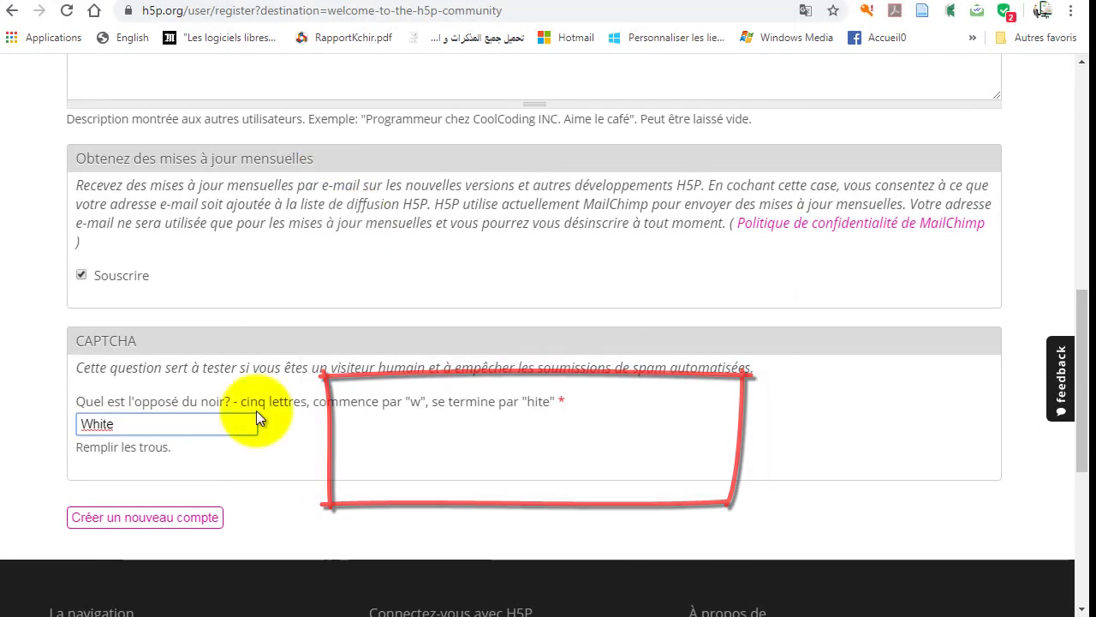
Sign in with the saved username and the account password.
scroll(580, 297, "up", 15)
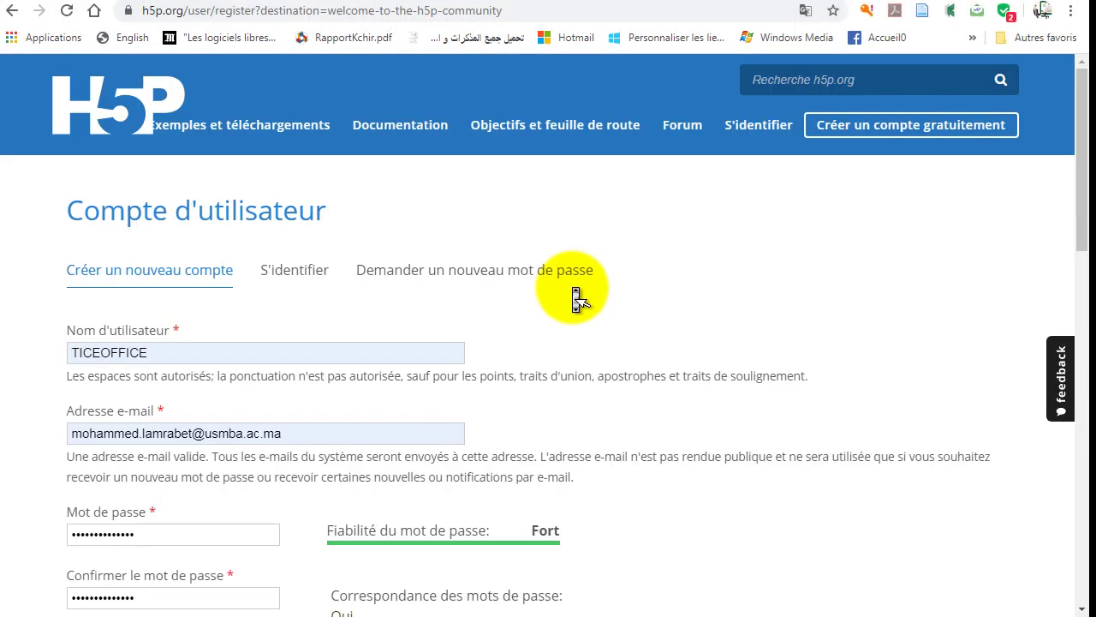
left_click(750, 137)
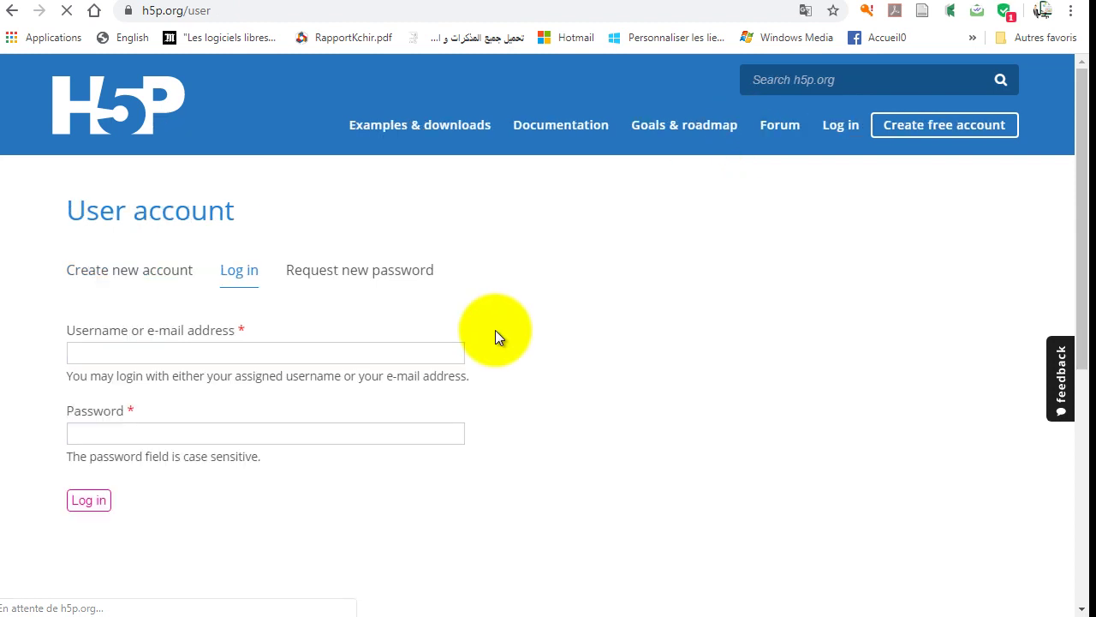
left_click(166, 357)
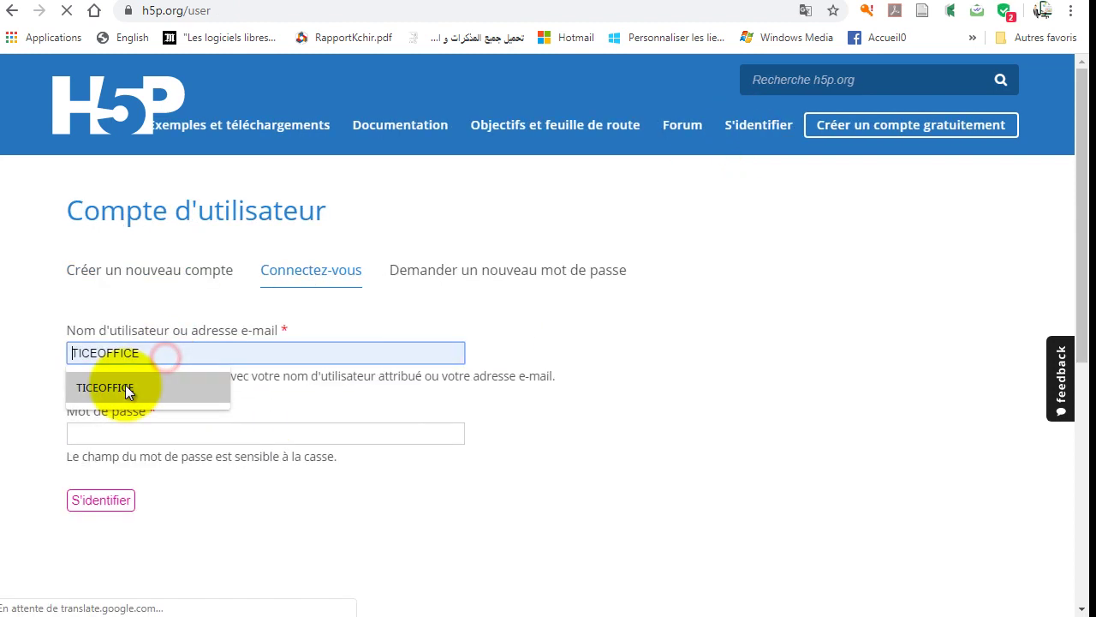
left_click(128, 382)
left_click(100, 434)
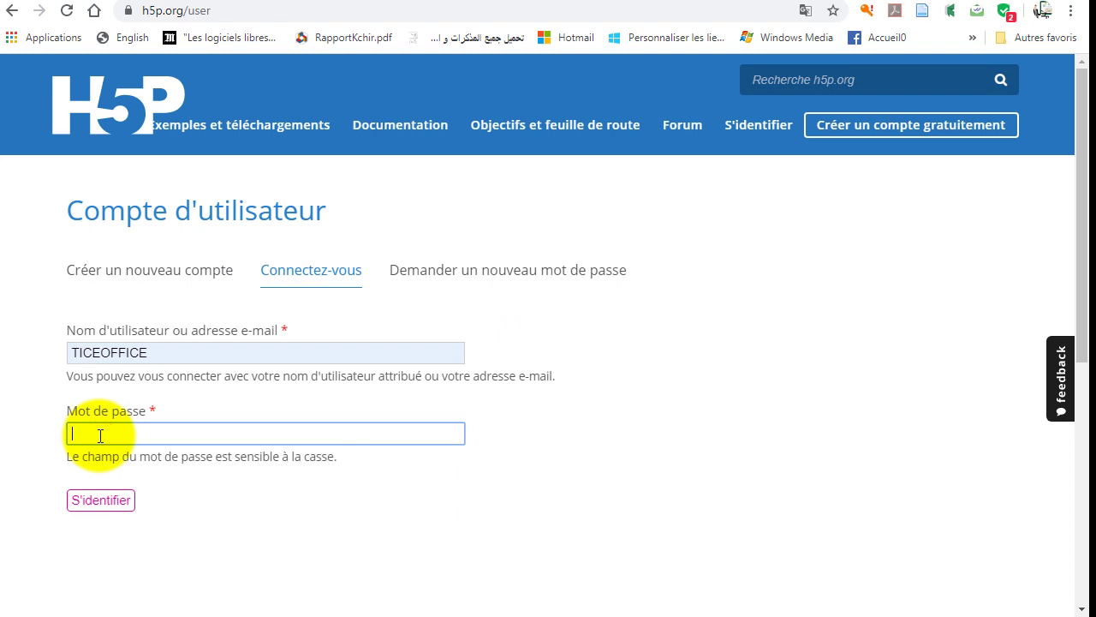
type("******************************")
left_click(103, 500)
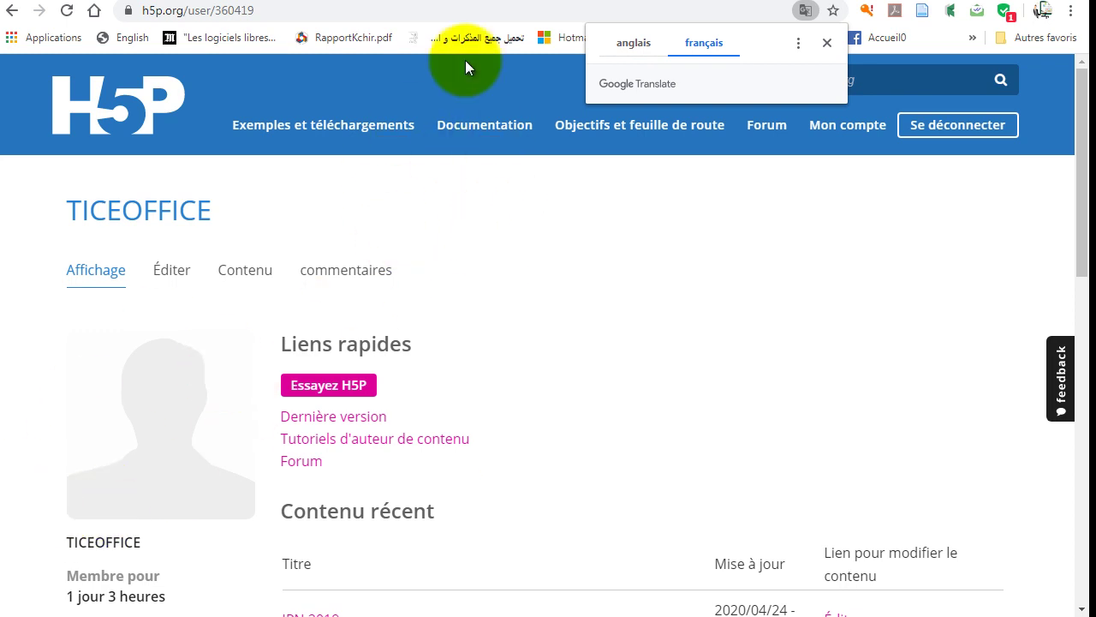
Dismiss the translation popup and look over the profile's quick links and recent content.
left_click(827, 46)
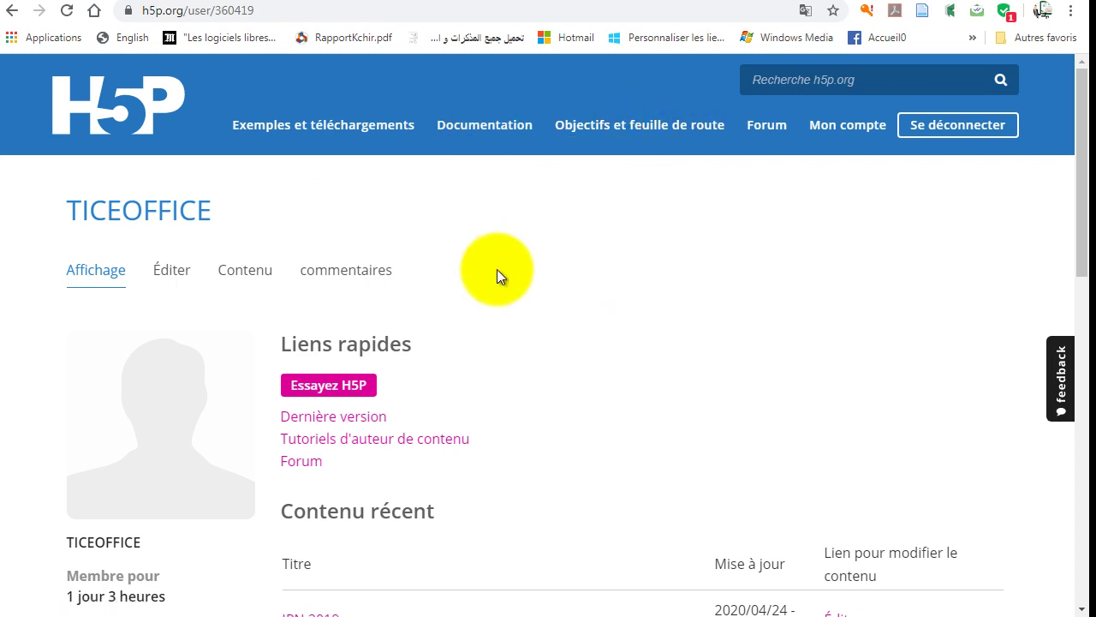
scroll(509, 309, "down", 3)
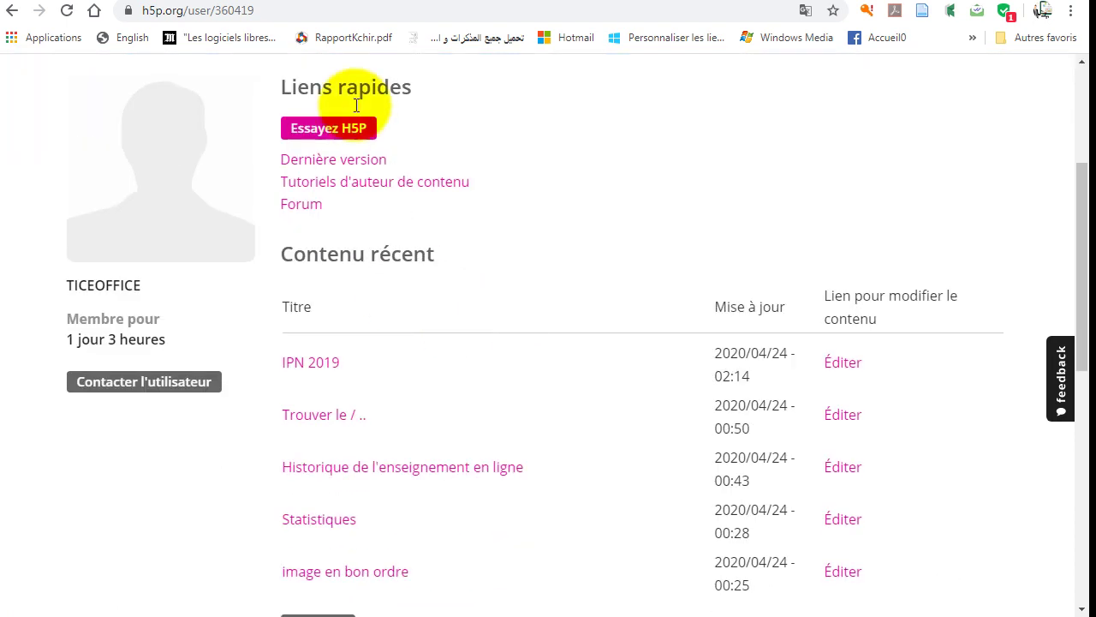
scroll(372, 484, "down", 4)
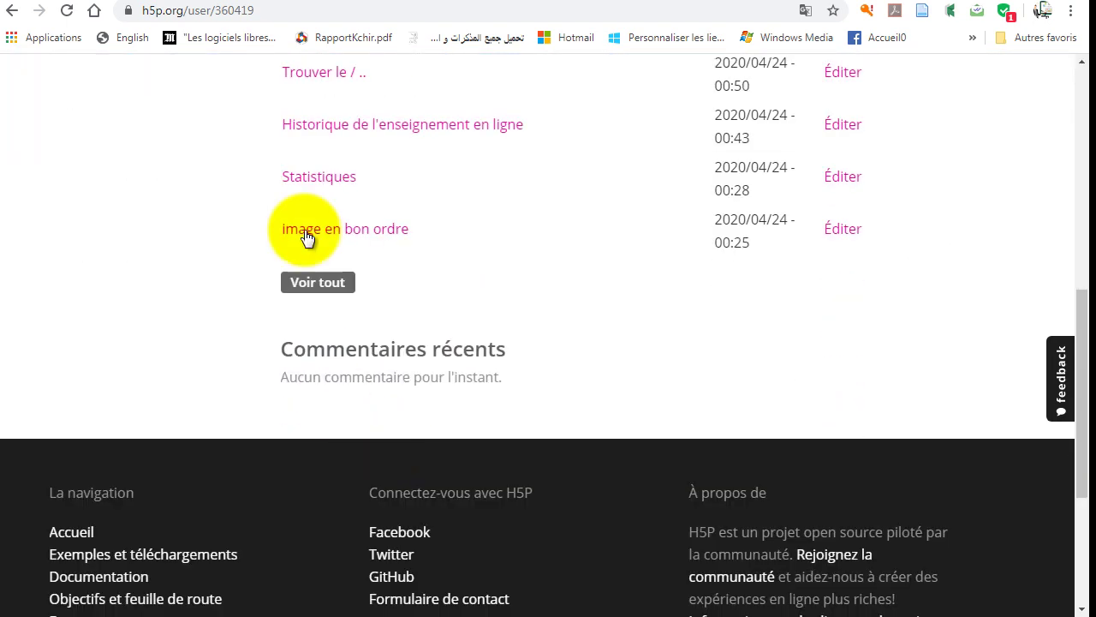
scroll(393, 394, "up", 3)
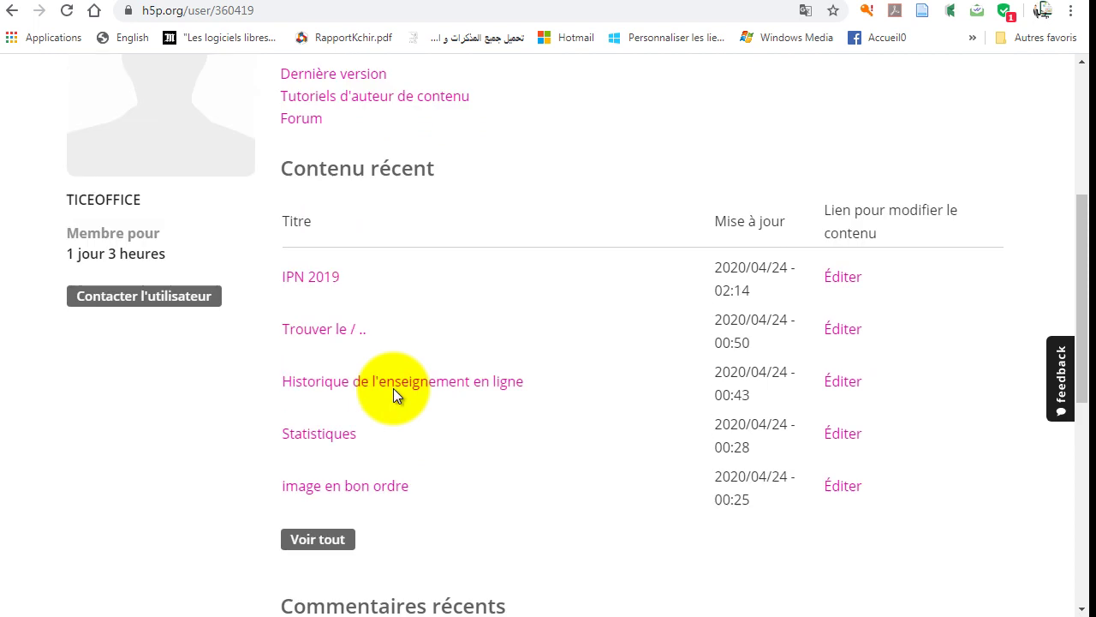
scroll(394, 397, "up", 3)
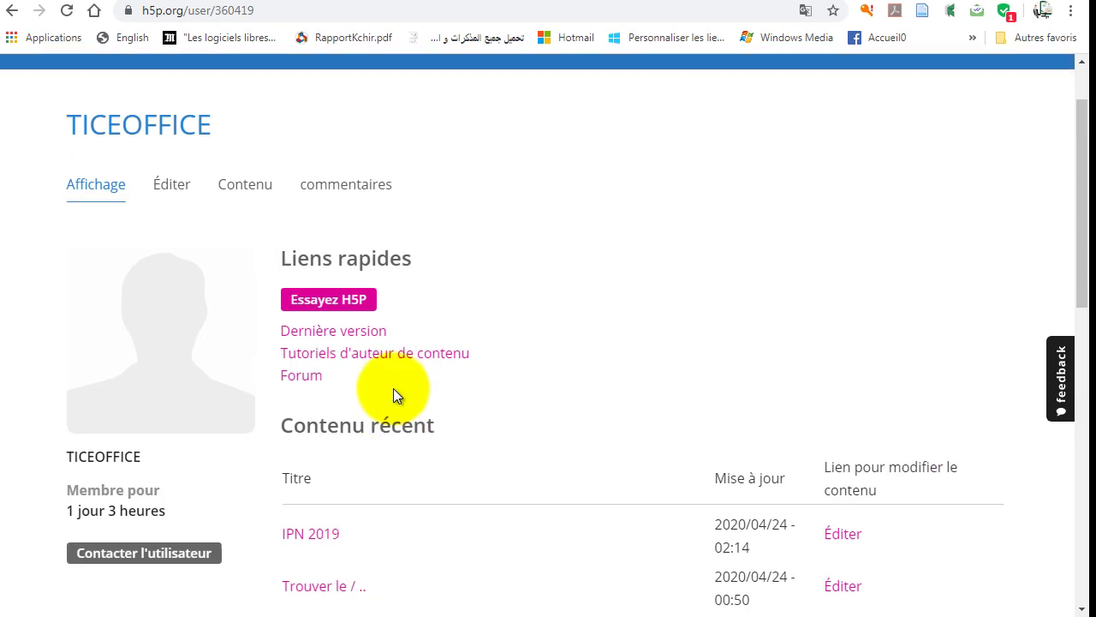
Open 'Essayez H5P' and scroll down to the list of 46 content types.
left_click(333, 308)
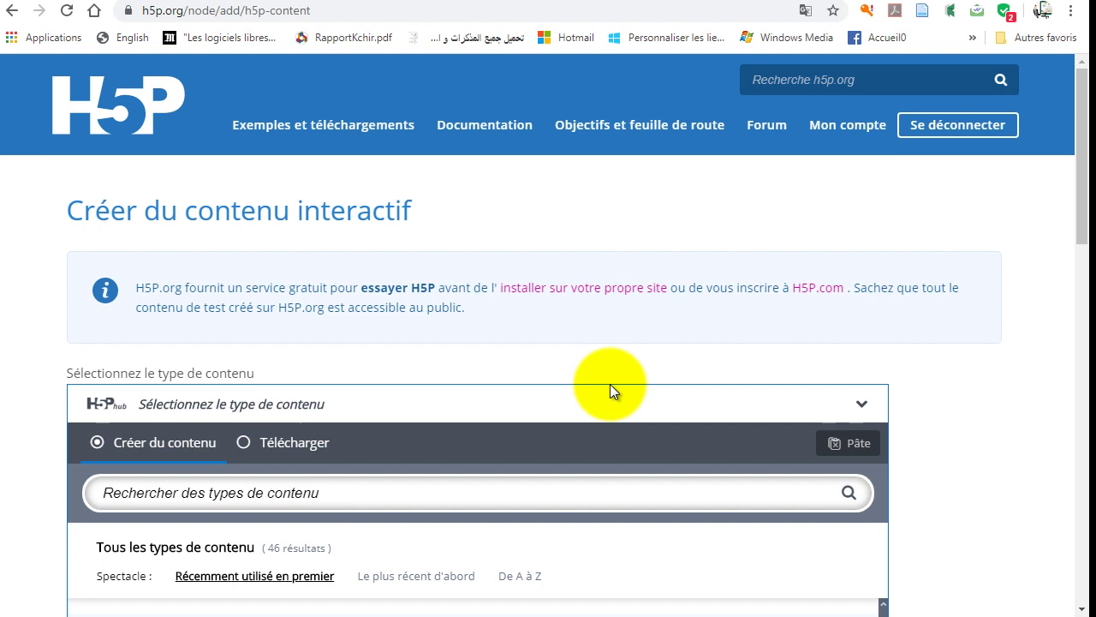
scroll(722, 379, "down", 2)
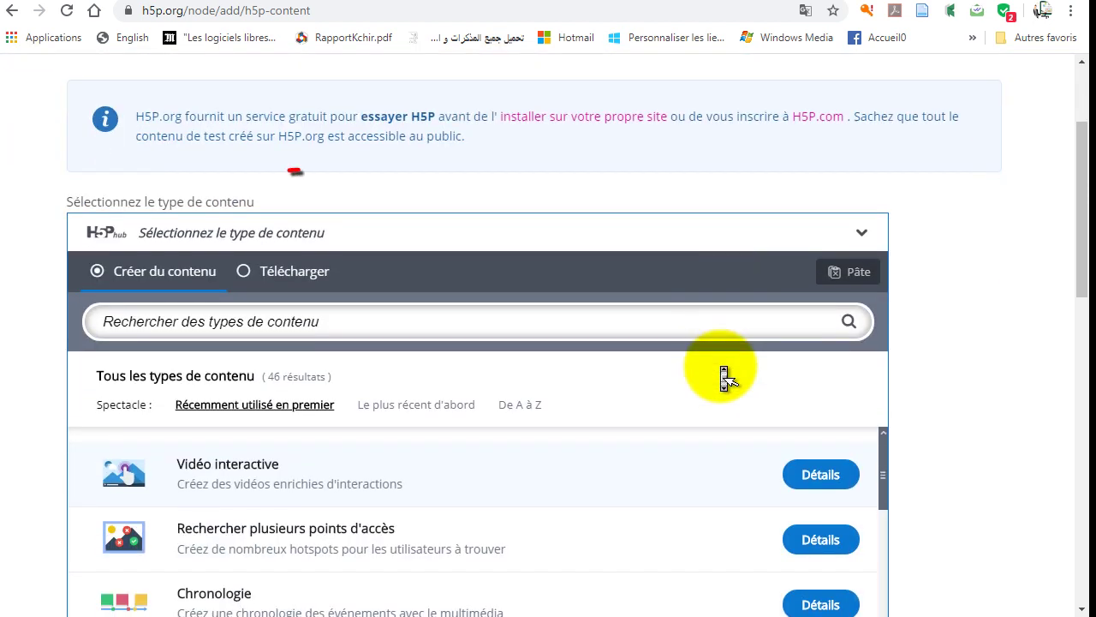
scroll(724, 378, "down", 2)
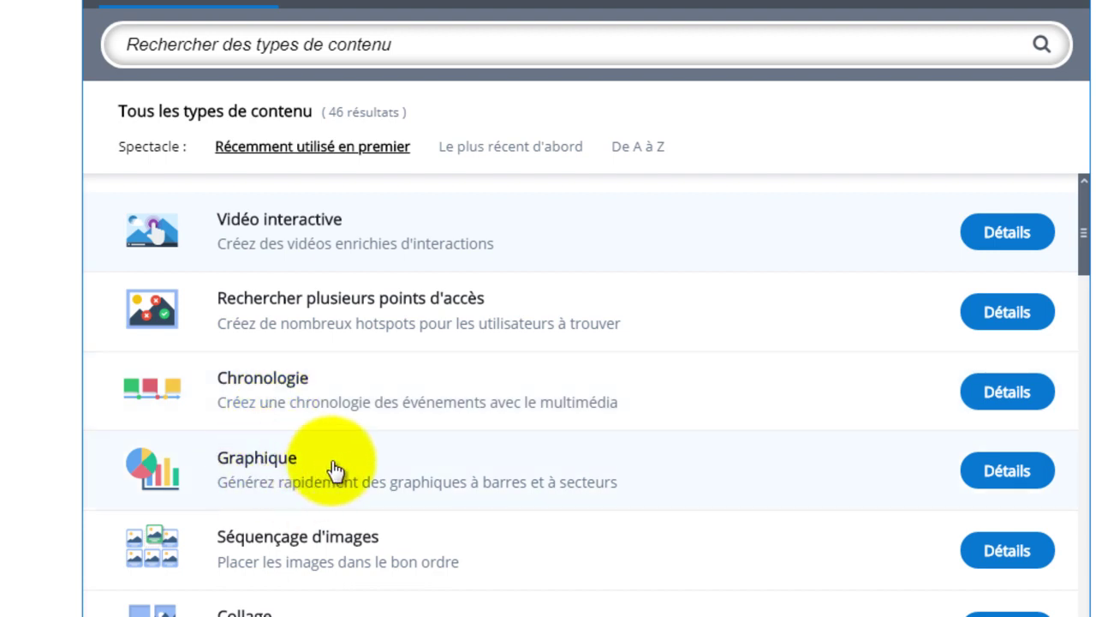
scroll(552, 487, "down", 3)
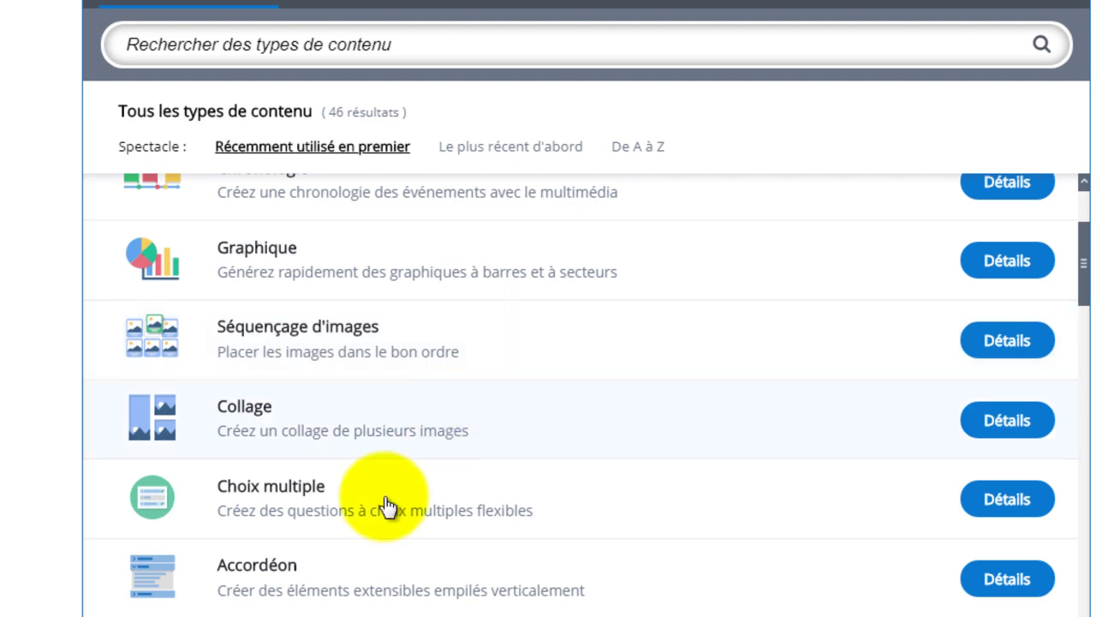
scroll(571, 538, "down", 3)
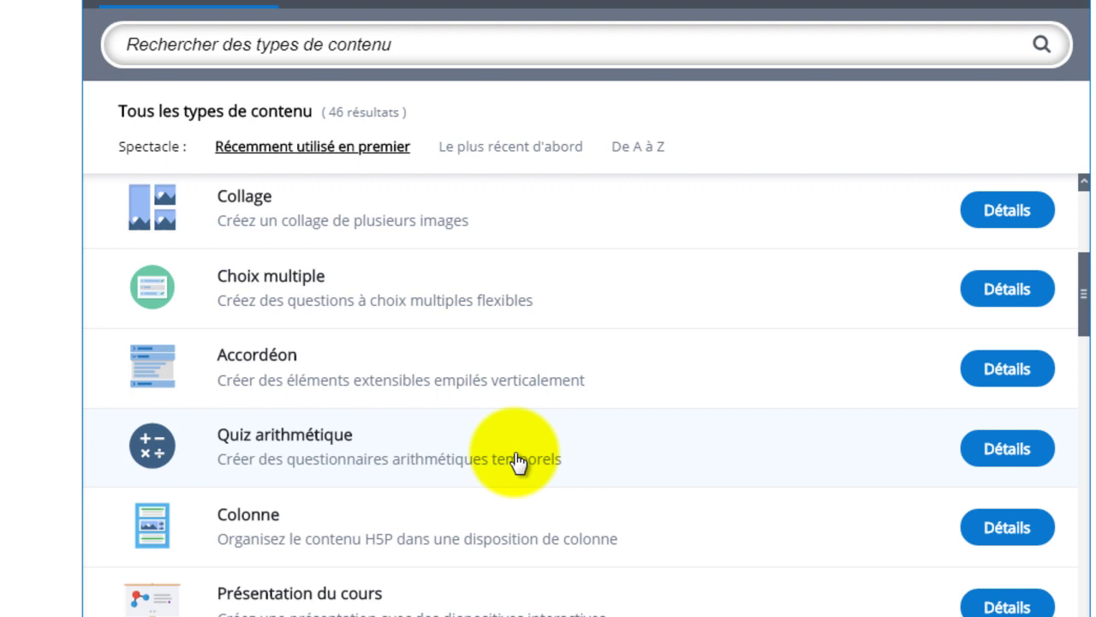
scroll(609, 456, "down", 3)
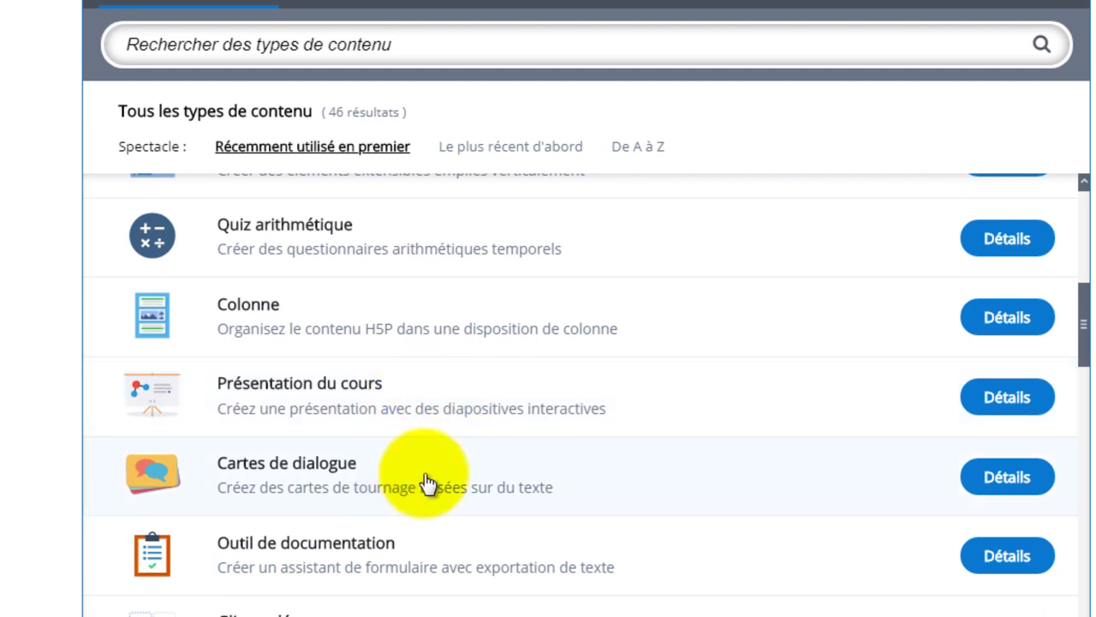
scroll(519, 496, "down", 3)
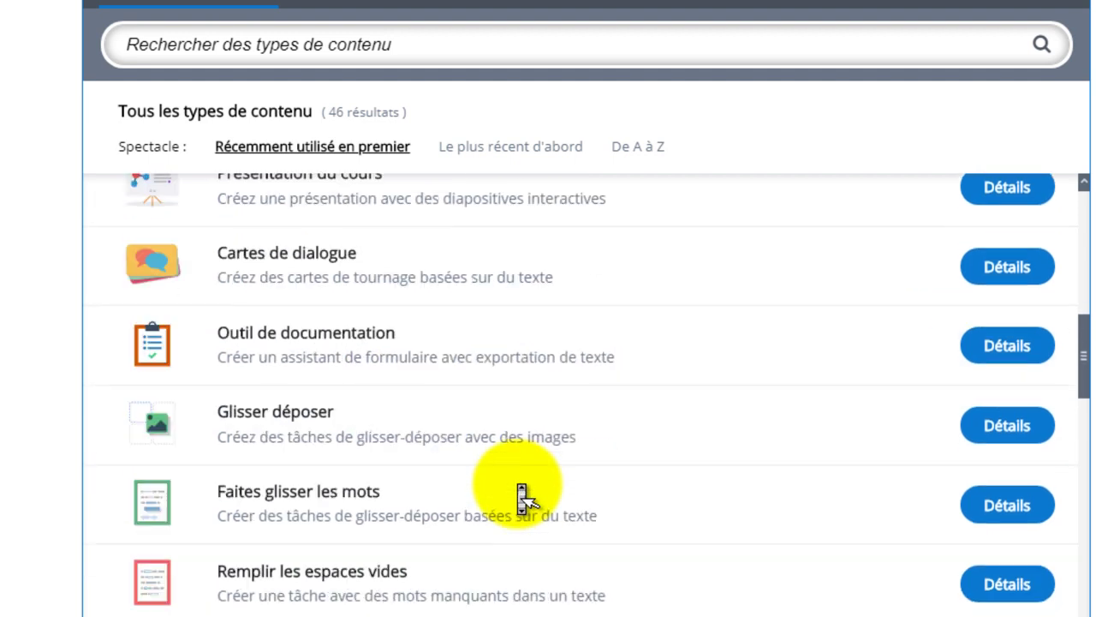
scroll(521, 499, "down", 2)
scroll(519, 497, "down", 2)
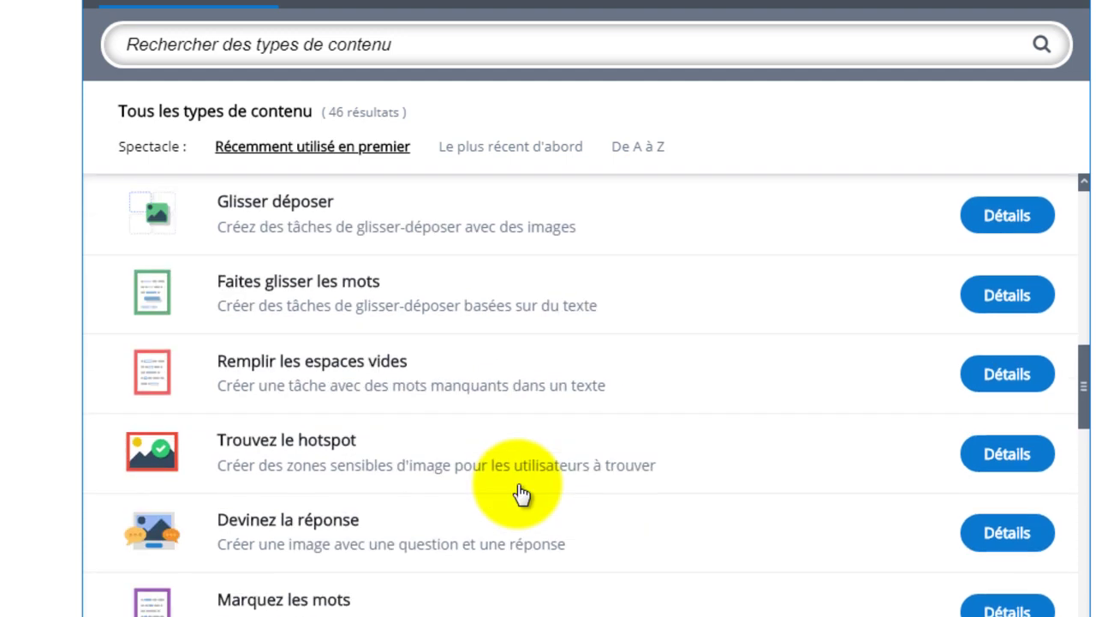
scroll(607, 420, "down", 3)
scroll(605, 423, "down", 2)
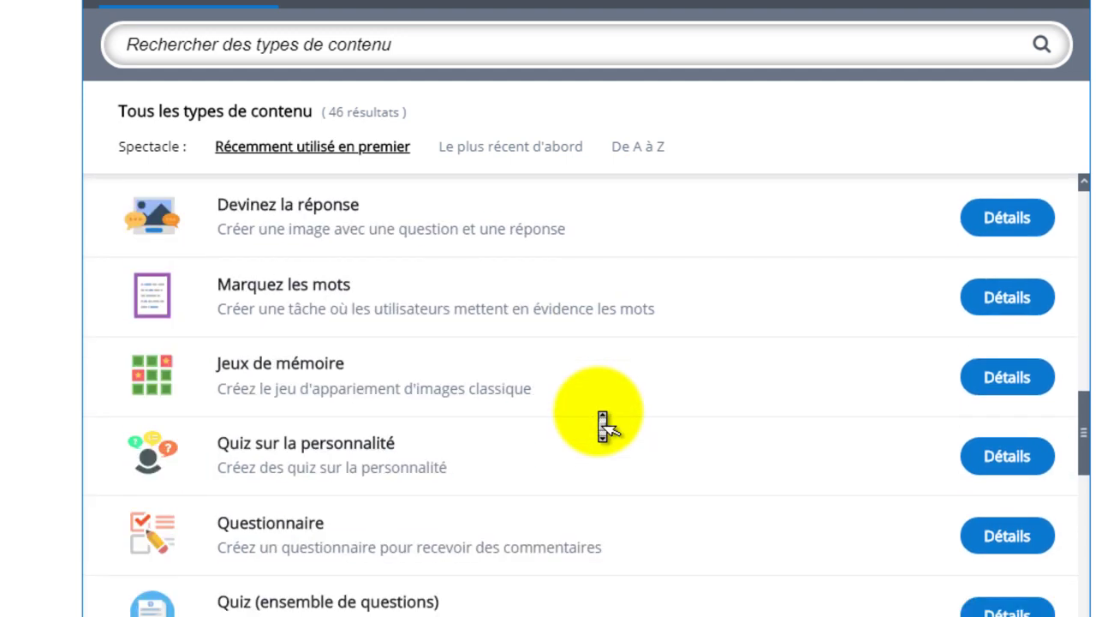
scroll(603, 423, "down", 8)
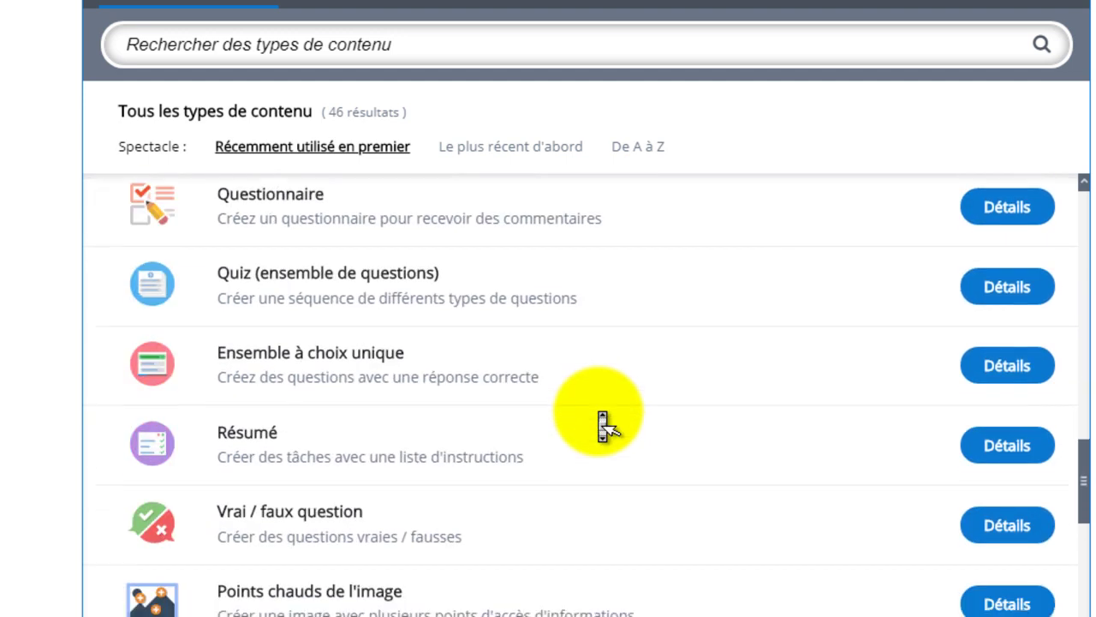
scroll(603, 423, "down", 4)
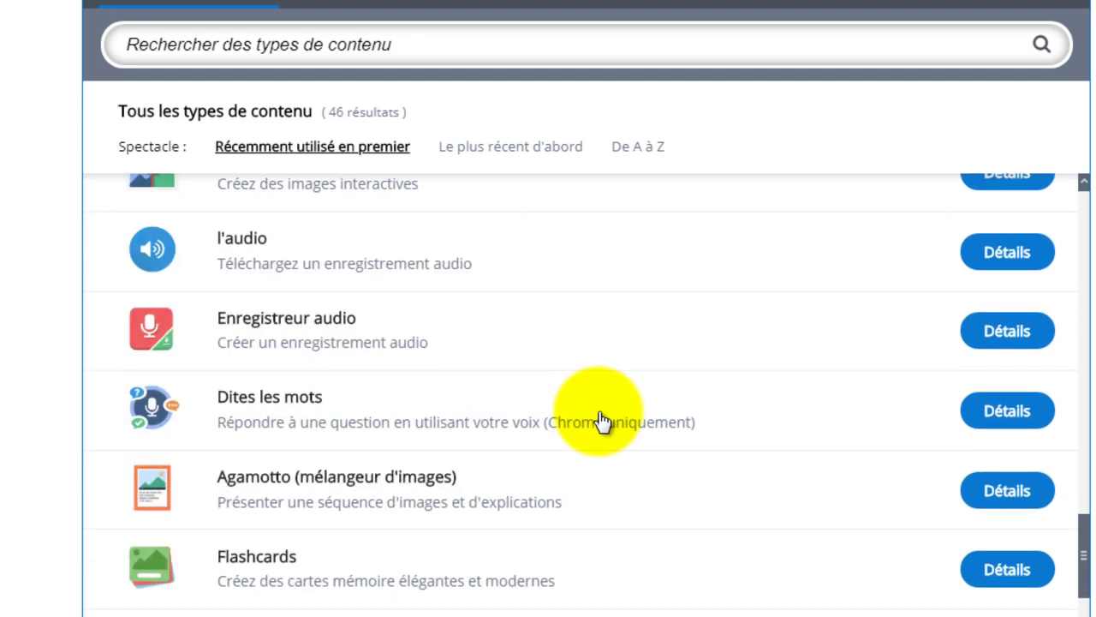
scroll(695, 385, "down", 2)
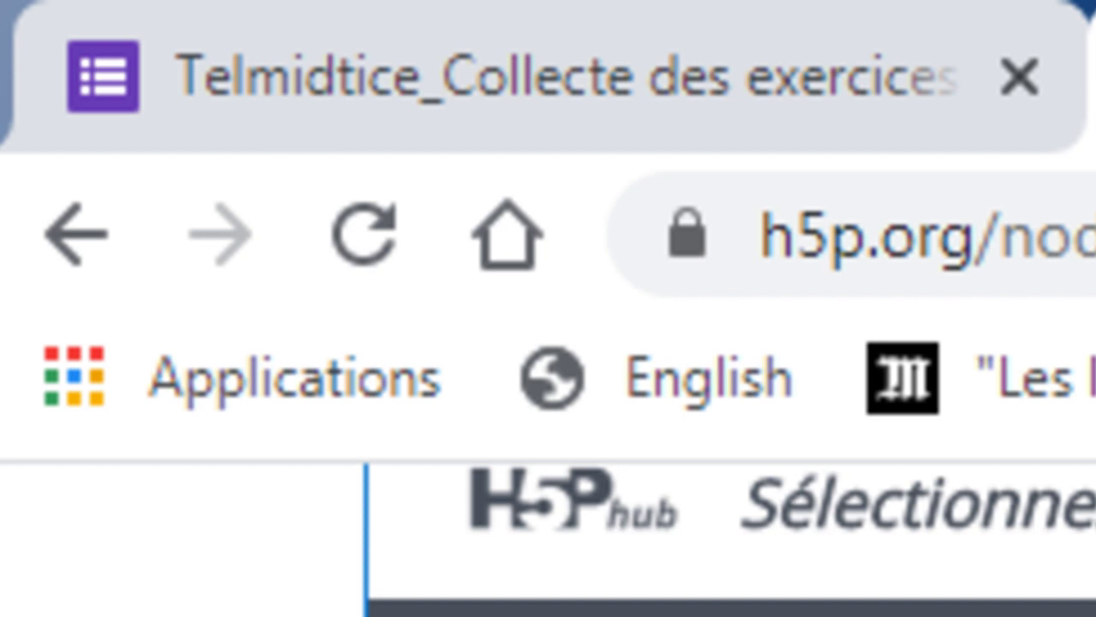
Switch to the Telmidtice_Collecte des exercices avec h5p form and scroll down to Envoyer.
left_click(498, 67)
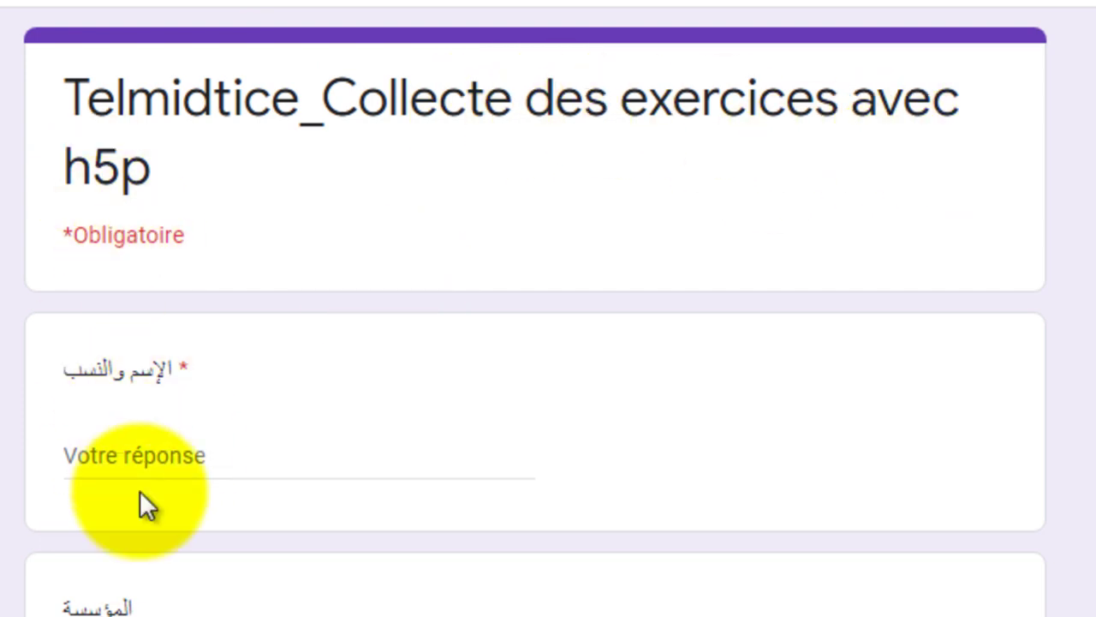
scroll(167, 604, "down", 5)
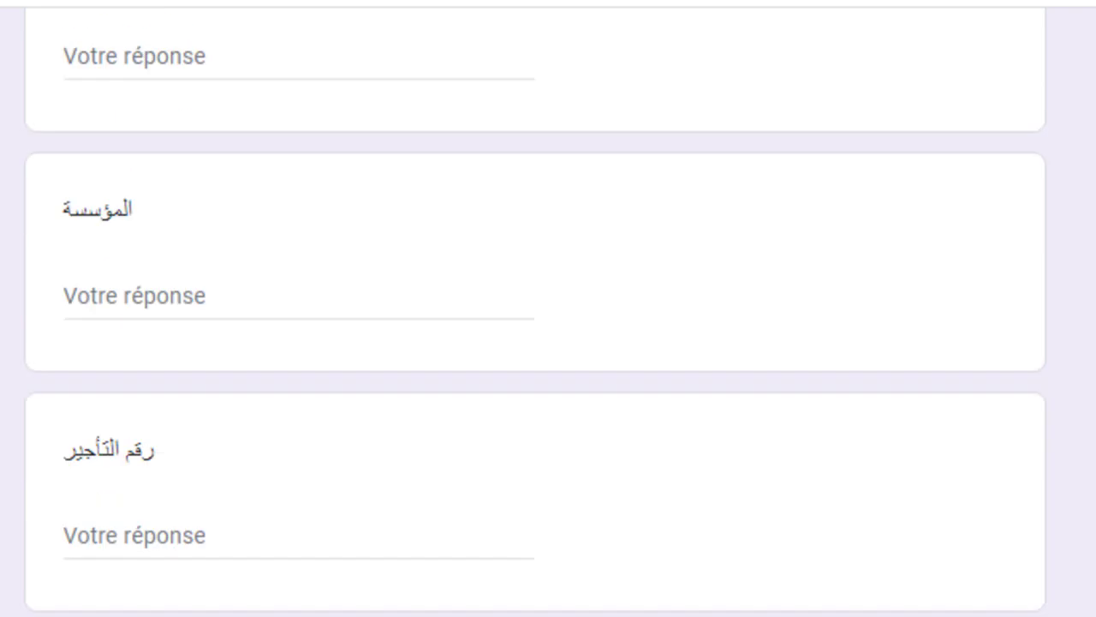
scroll(167, 604, "down", 3)
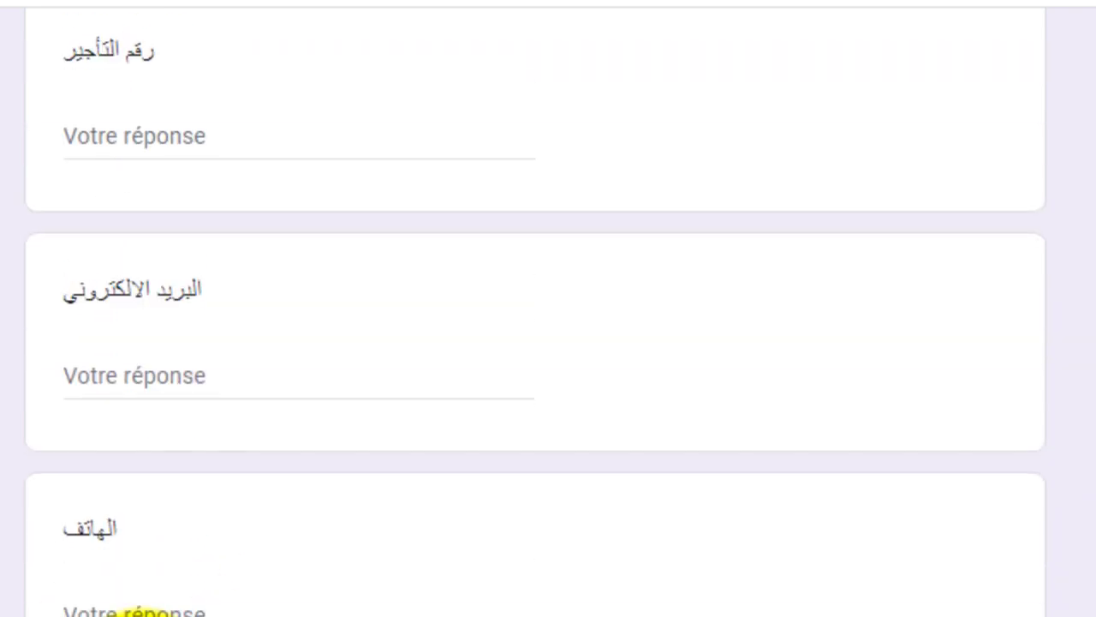
scroll(536, 309, "down", 6)
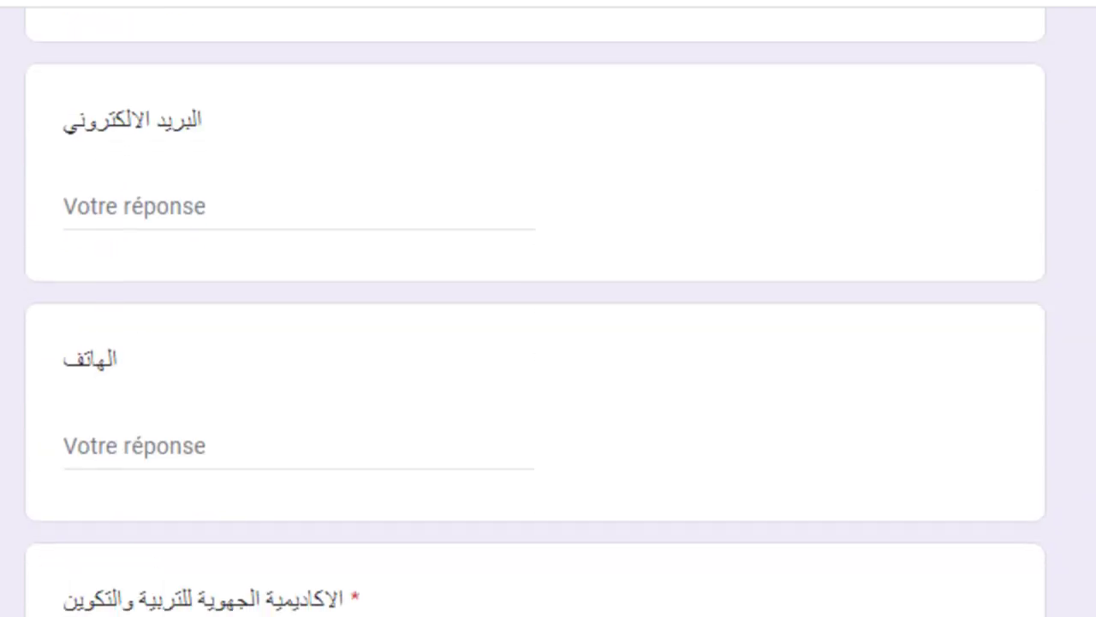
scroll(535, 317, "down", 3)
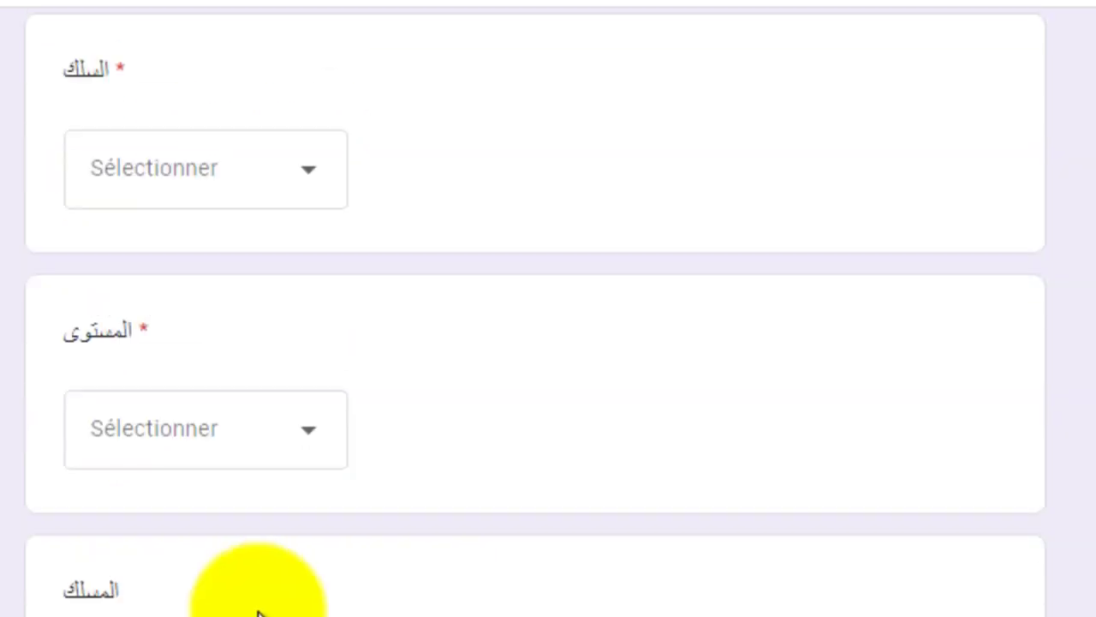
scroll(257, 604, "down", 2)
scroll(535, 308, "down", 4)
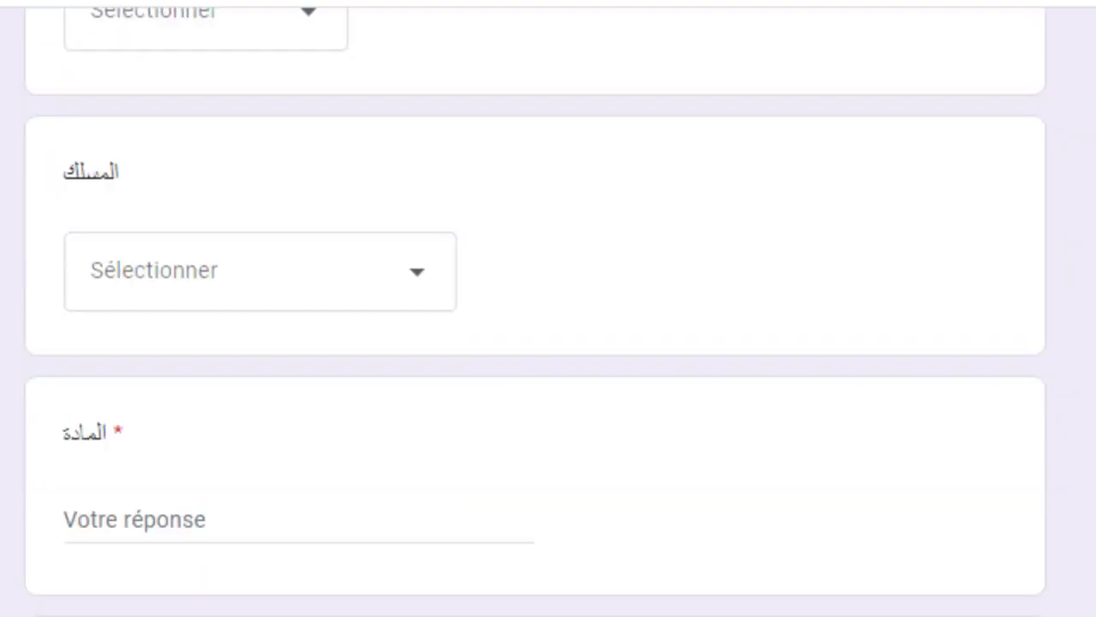
scroll(194, 604, "down", 7)
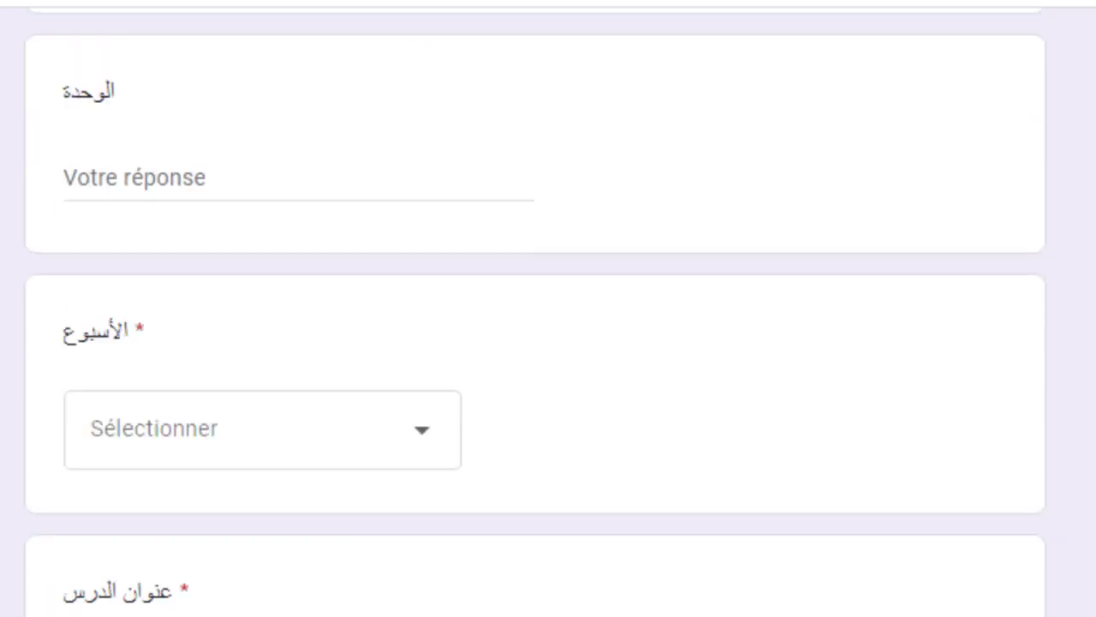
scroll(193, 604, "down", 5)
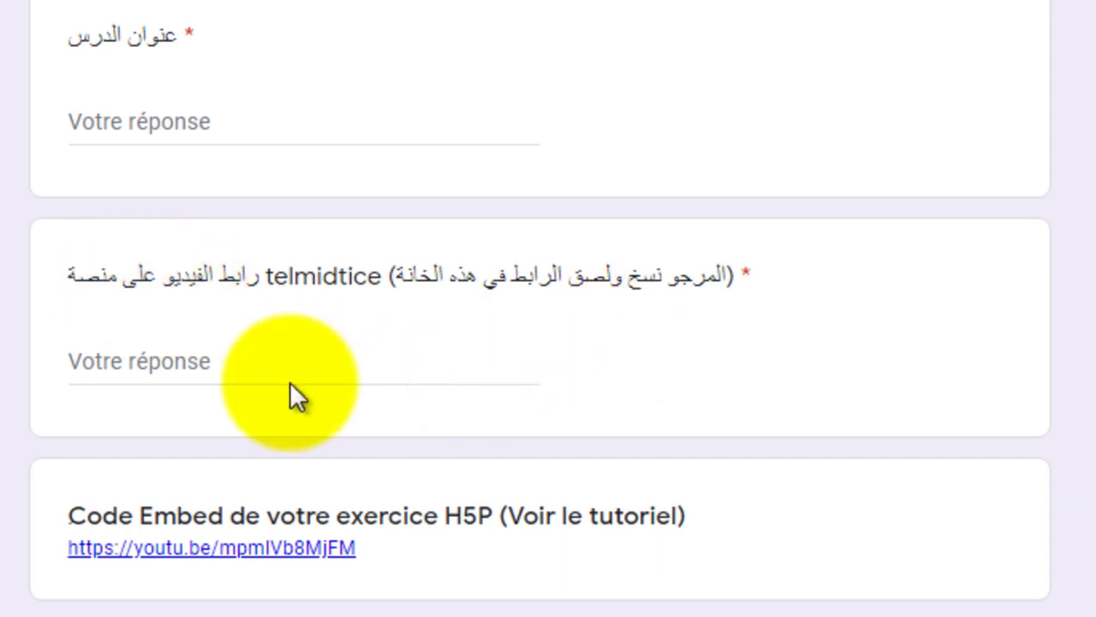
scroll(482, 377, "down", 4)
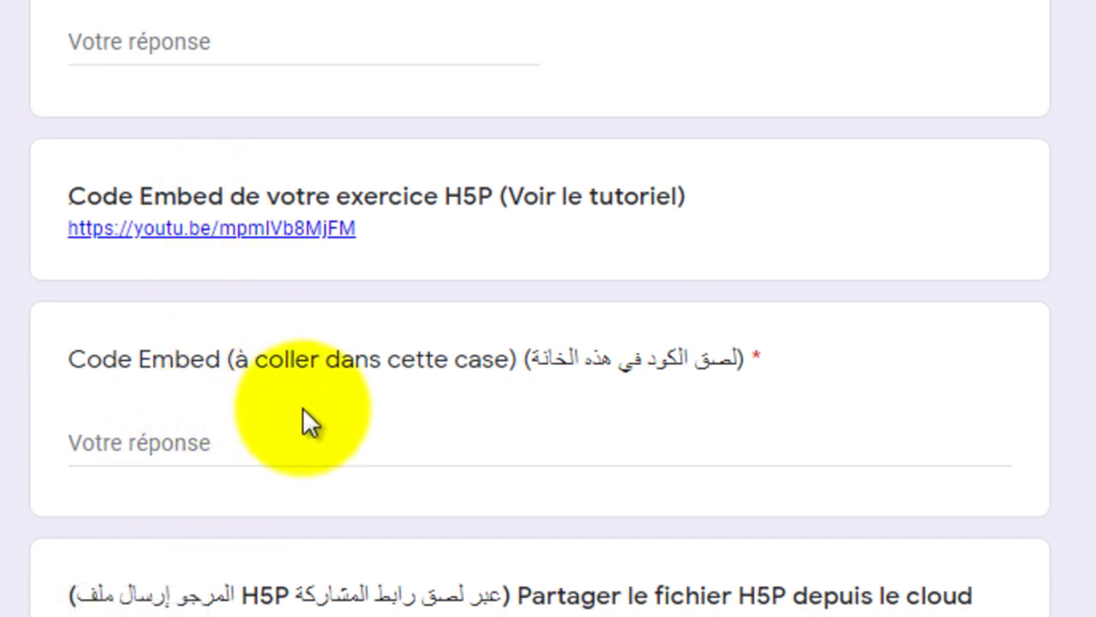
scroll(304, 411, "down", 8)
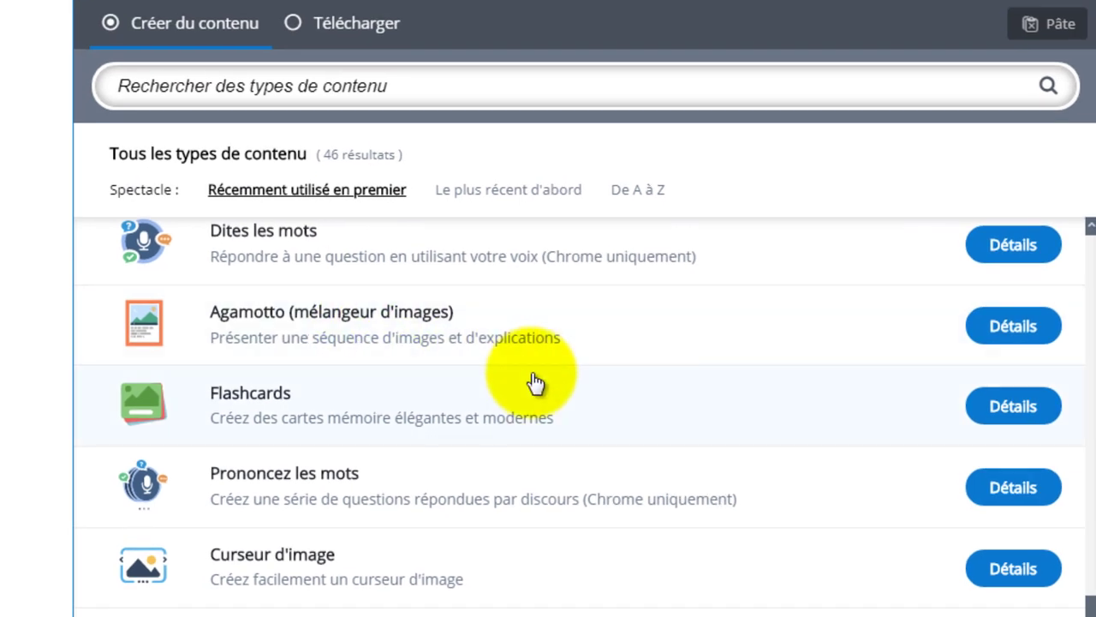
Scroll through the h5p.org content type list, then go to the Mon compte profile.
scroll(535, 385, "down", 8)
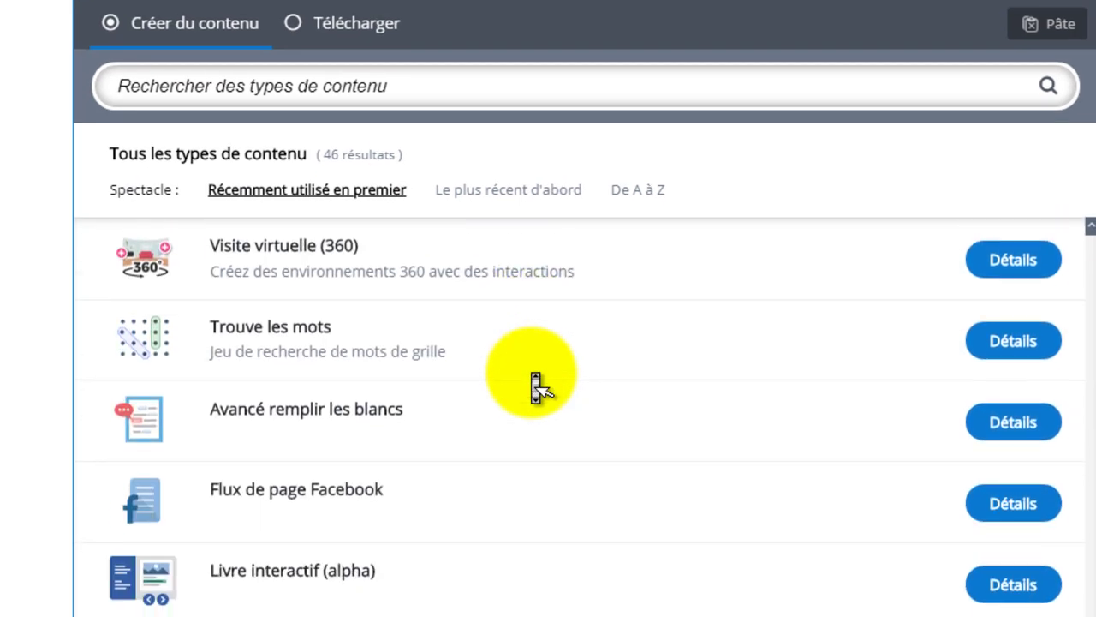
scroll(535, 386, "down", 4)
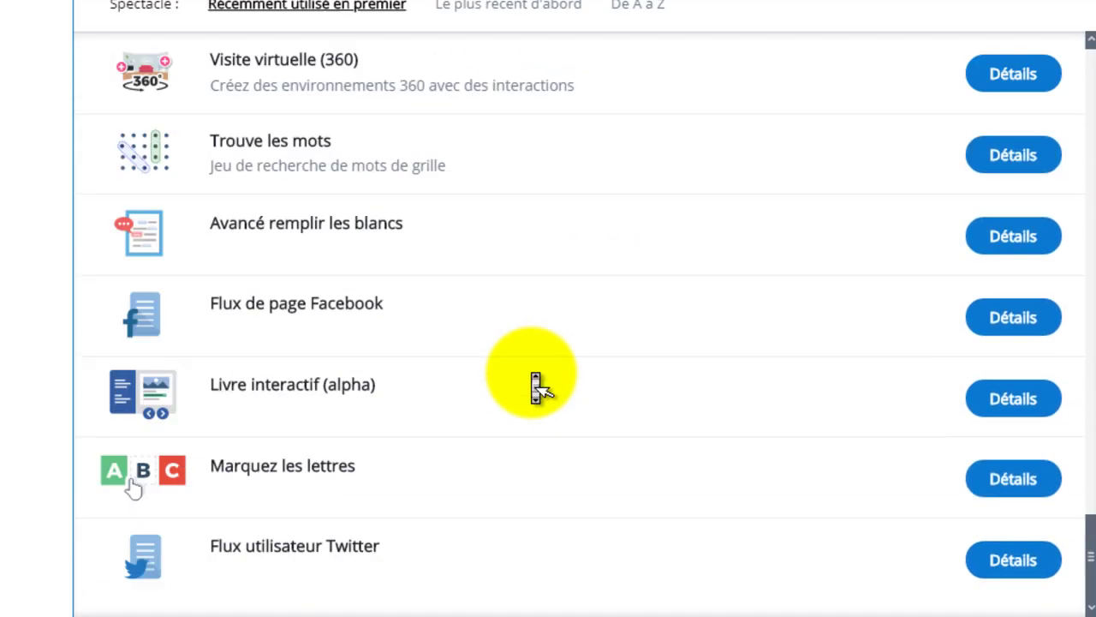
scroll(538, 387, "up", 3)
scroll(538, 387, "down", 3)
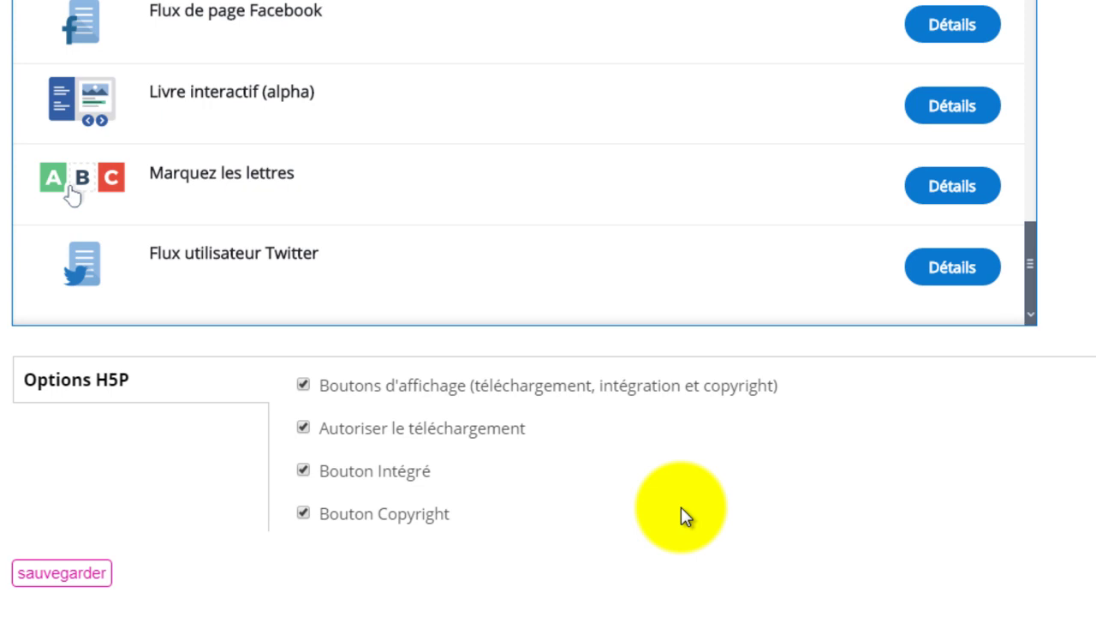
scroll(779, 453, "up", 9)
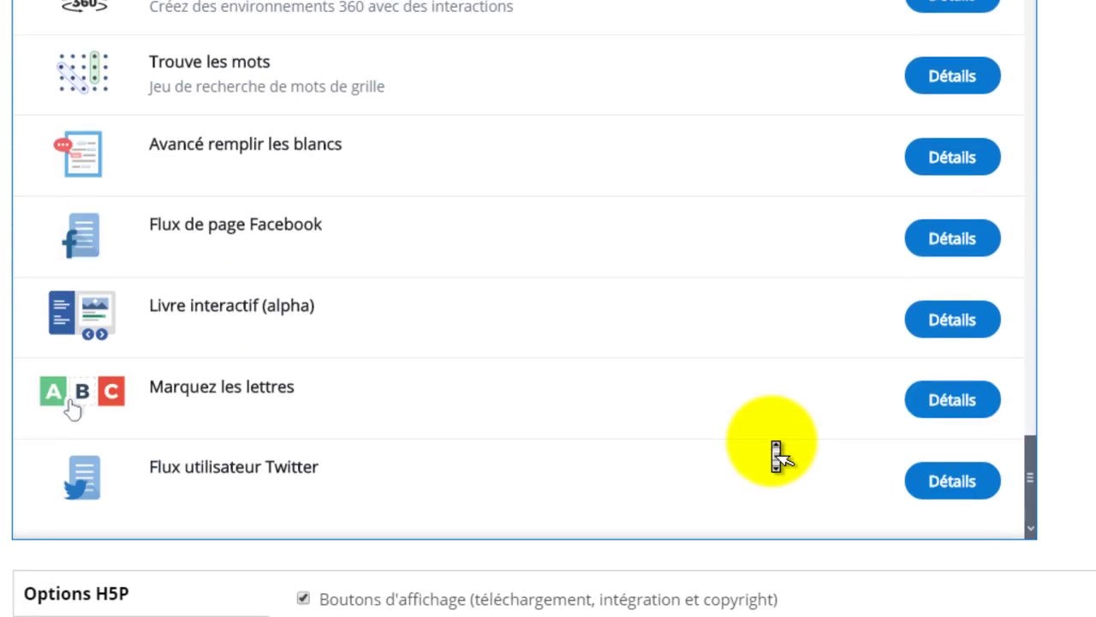
scroll(775, 445, "up", 3)
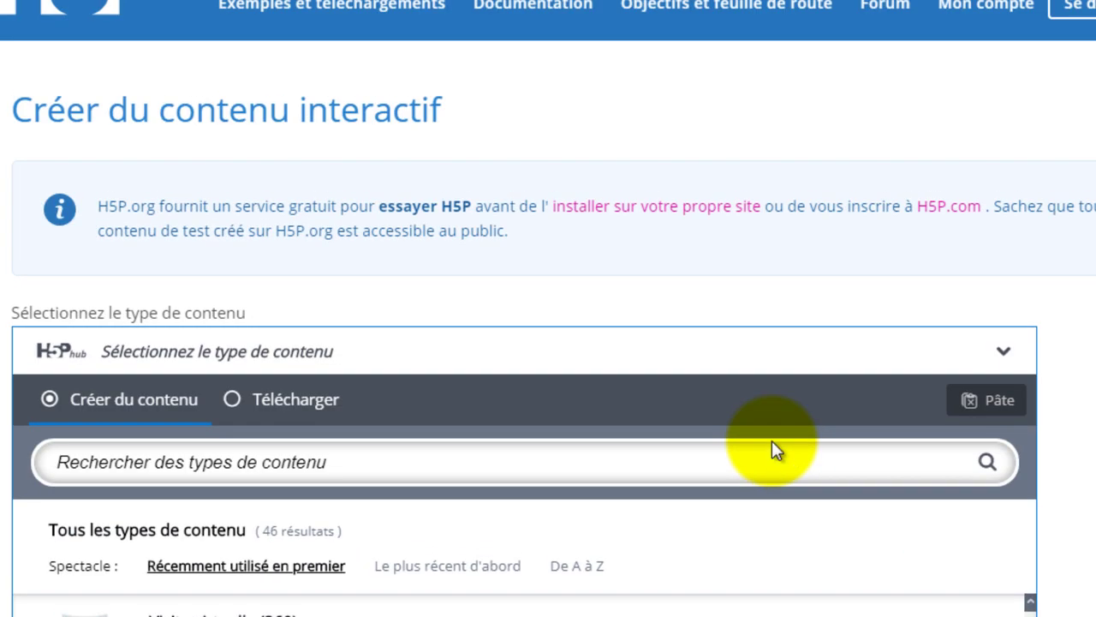
scroll(625, 544, "down", 5)
scroll(625, 544, "up", 5)
left_click(977, 7)
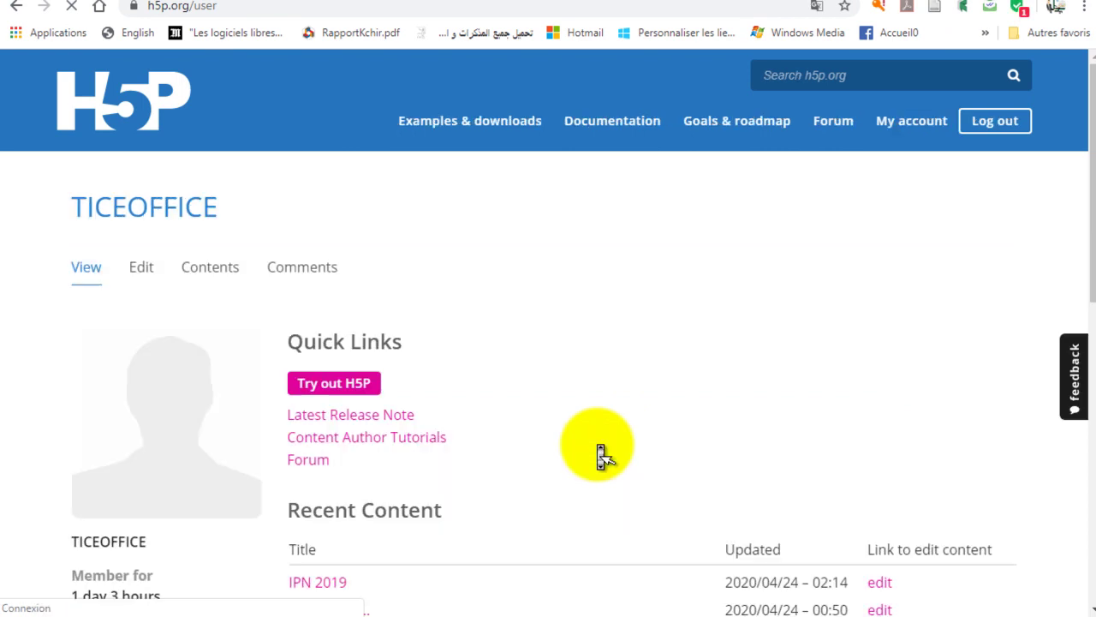
Open 'image en bon ordre', reorder the cards and check the attempt, scoring 1/3.
scroll(599, 452, "down", 3)
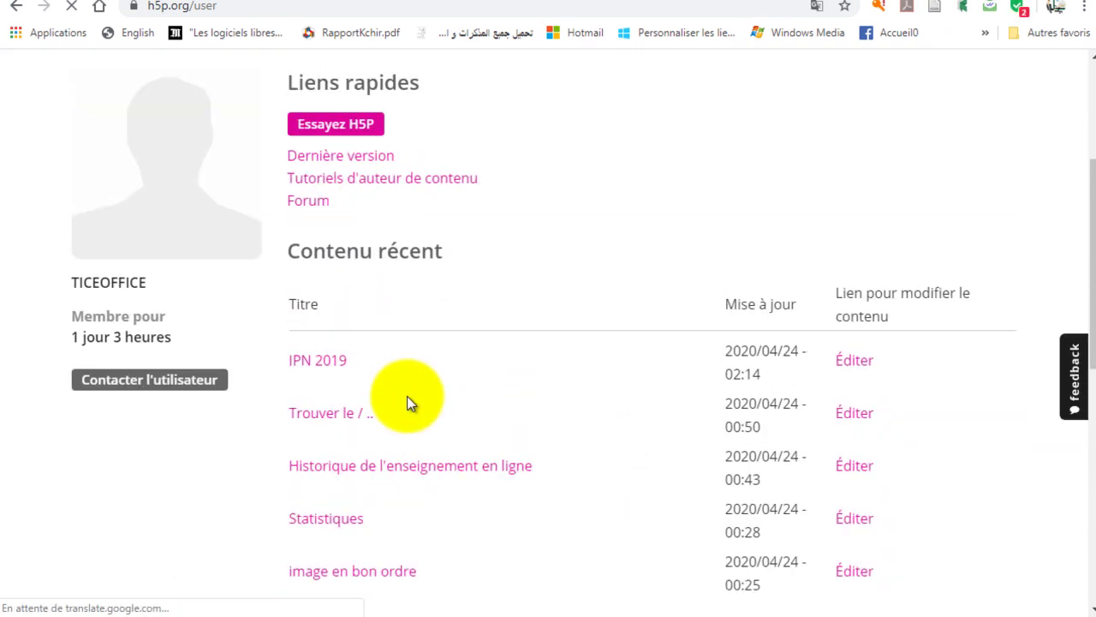
scroll(393, 454, "down", 2)
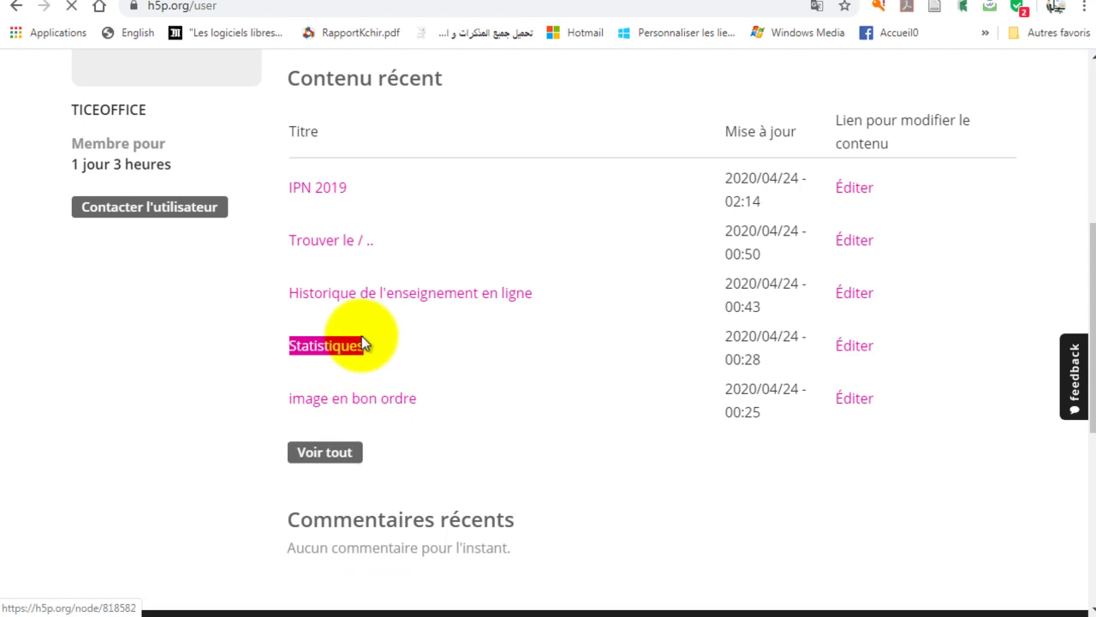
left_click(351, 407)
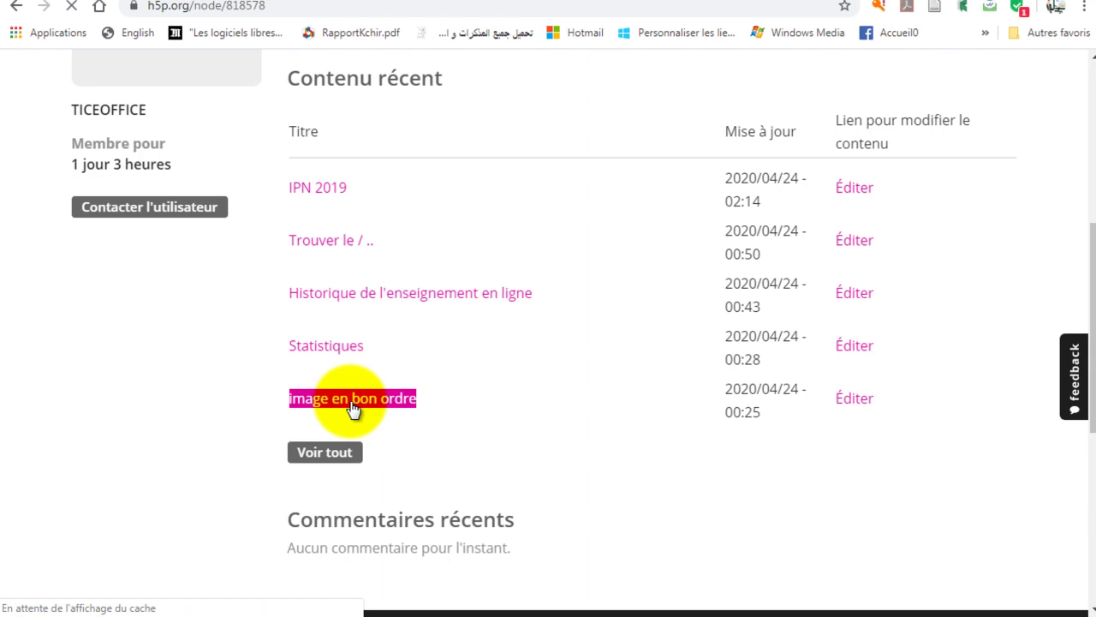
scroll(489, 435, "down", 2)
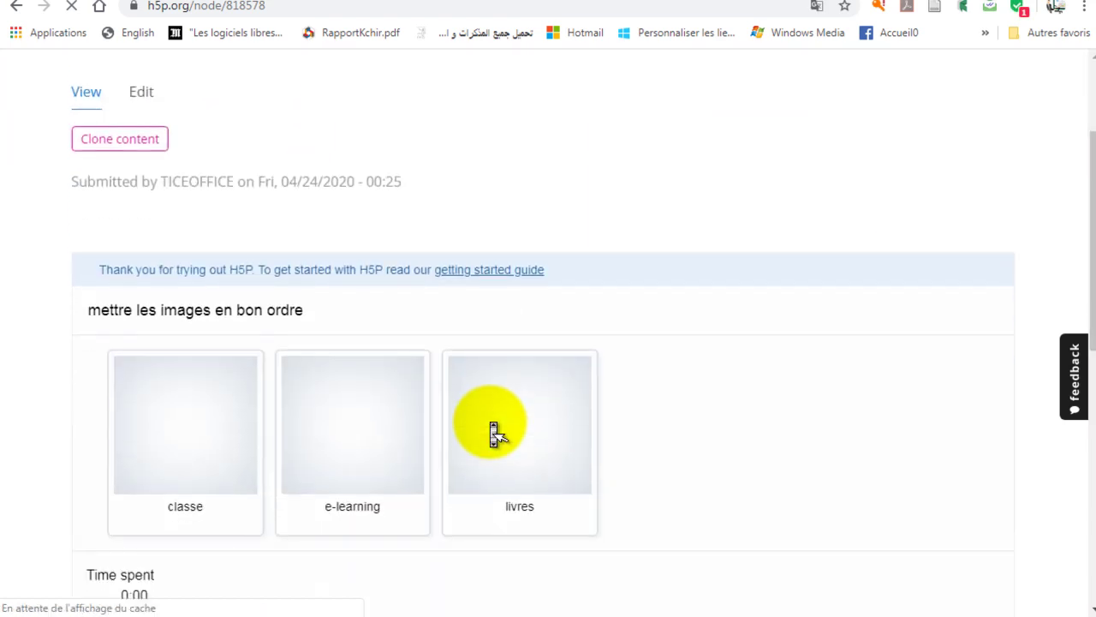
scroll(495, 434, "down", 1)
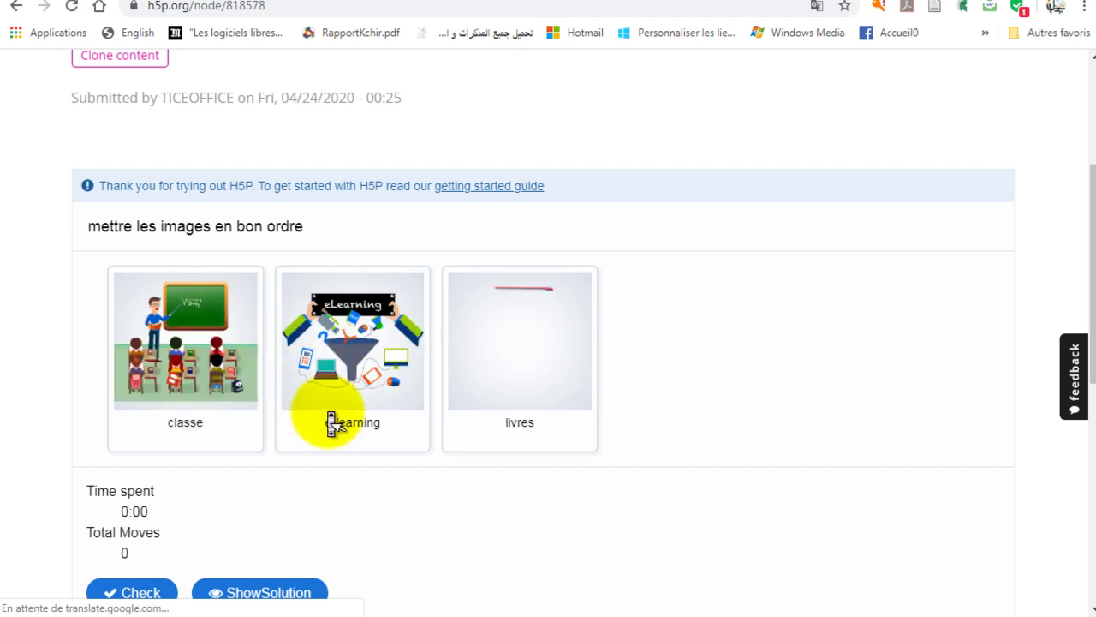
scroll(331, 420, "down", 2)
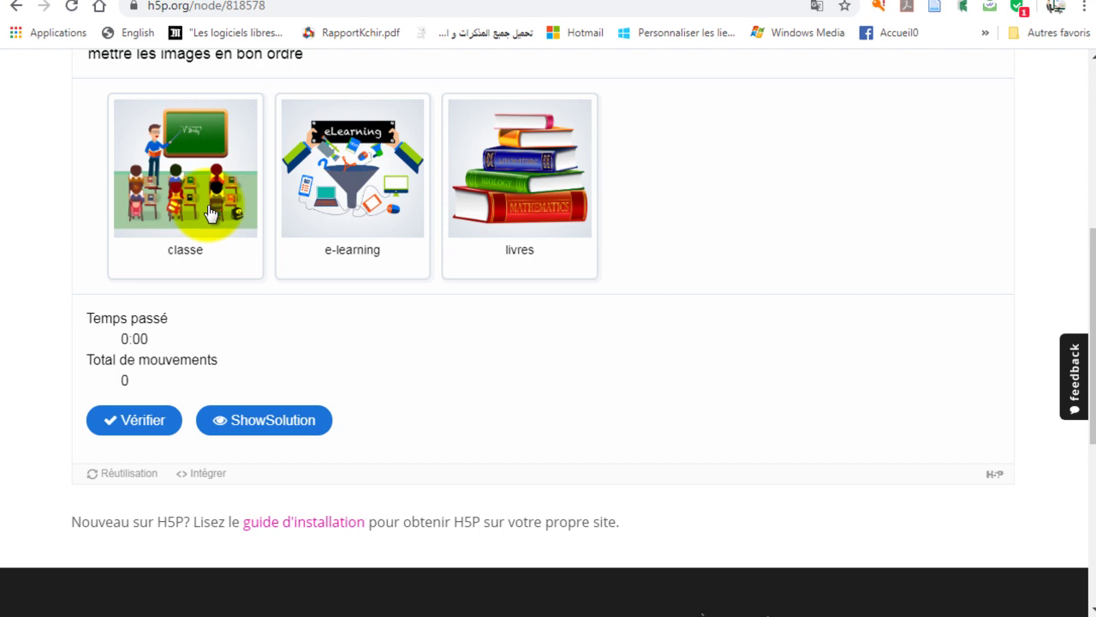
left_click_drag(228, 215, 388, 214)
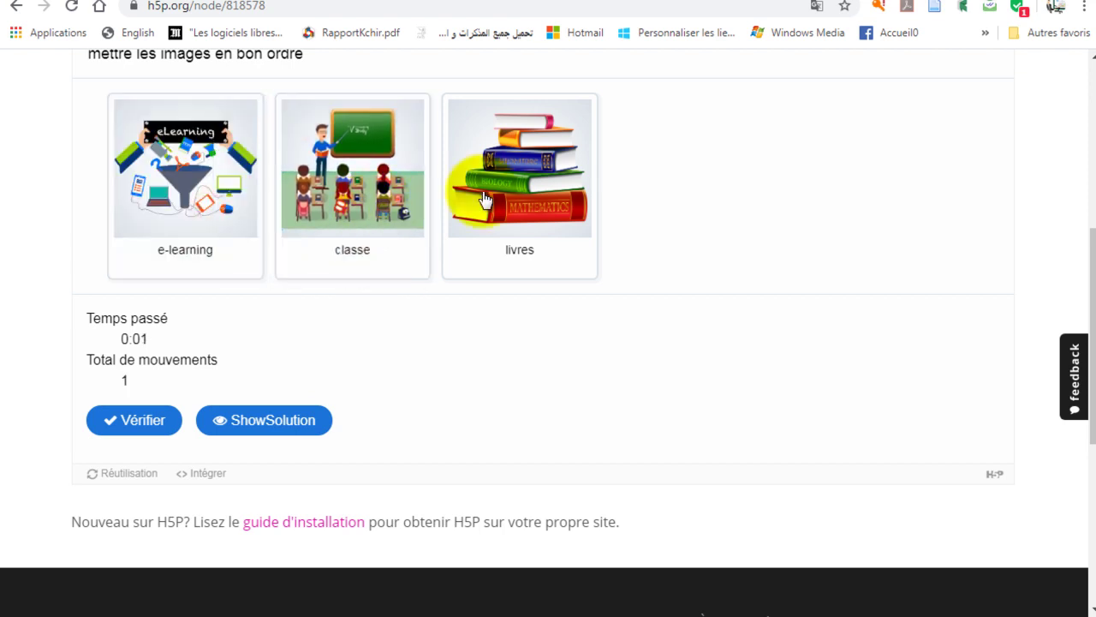
left_click_drag(457, 191, 325, 197)
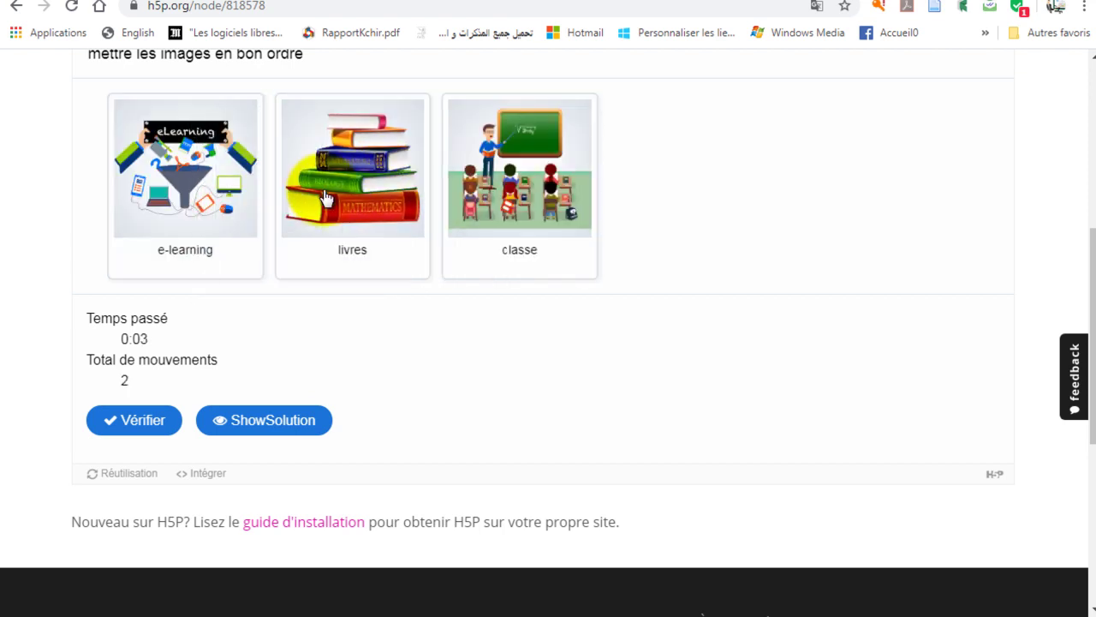
left_click(133, 429)
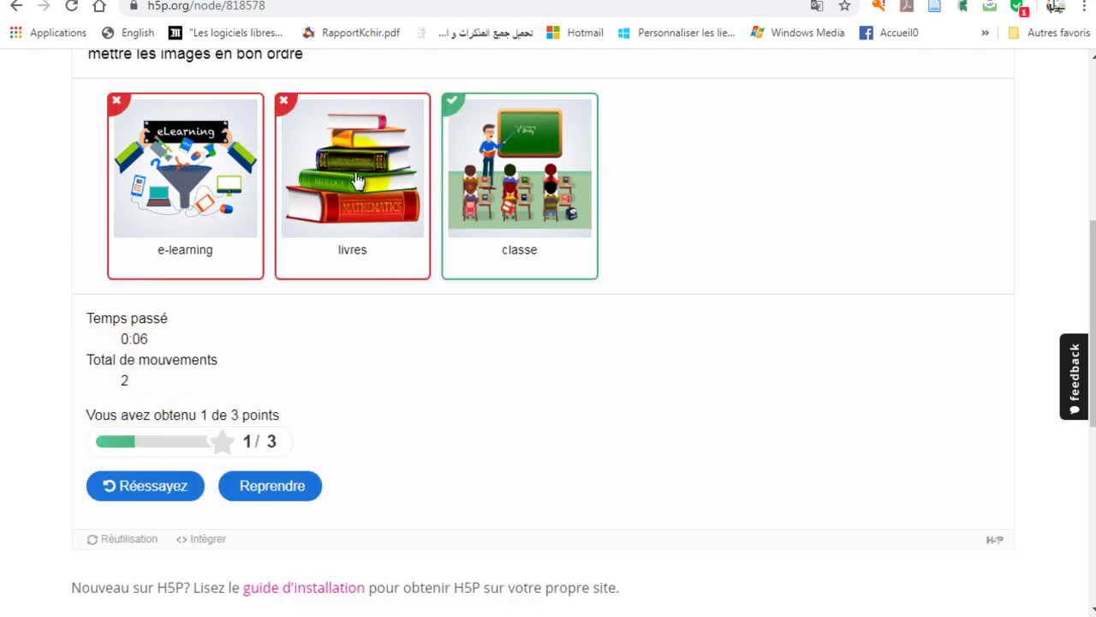
Retry reordering the cards, then reveal the solution order livres, e-learning, classe.
left_click(148, 486)
left_click_drag(313, 171, 176, 198)
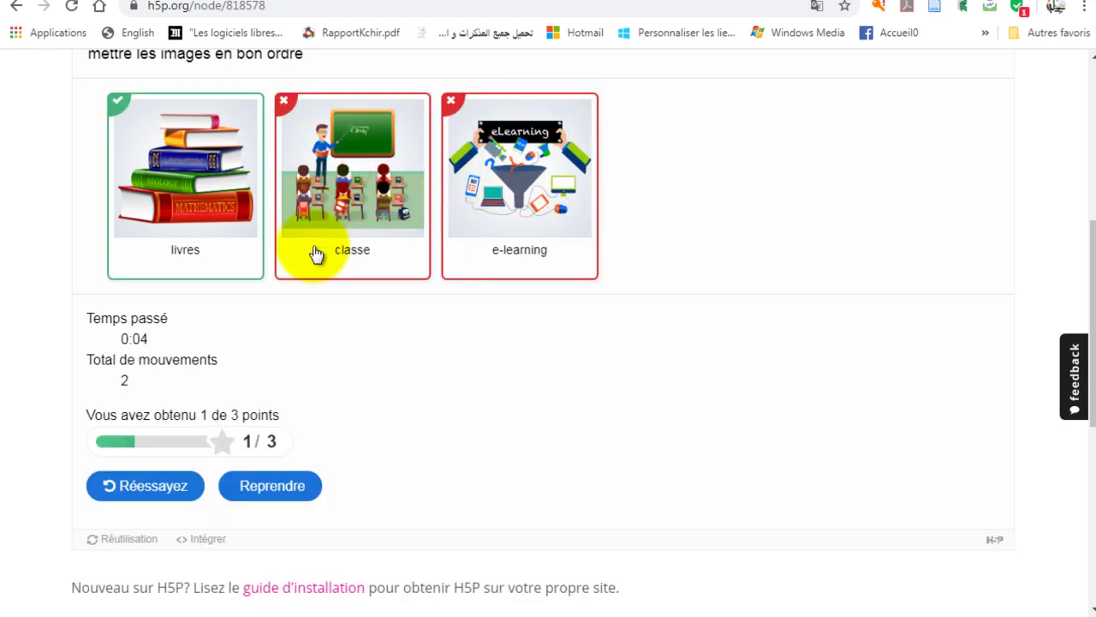
left_click(133, 494)
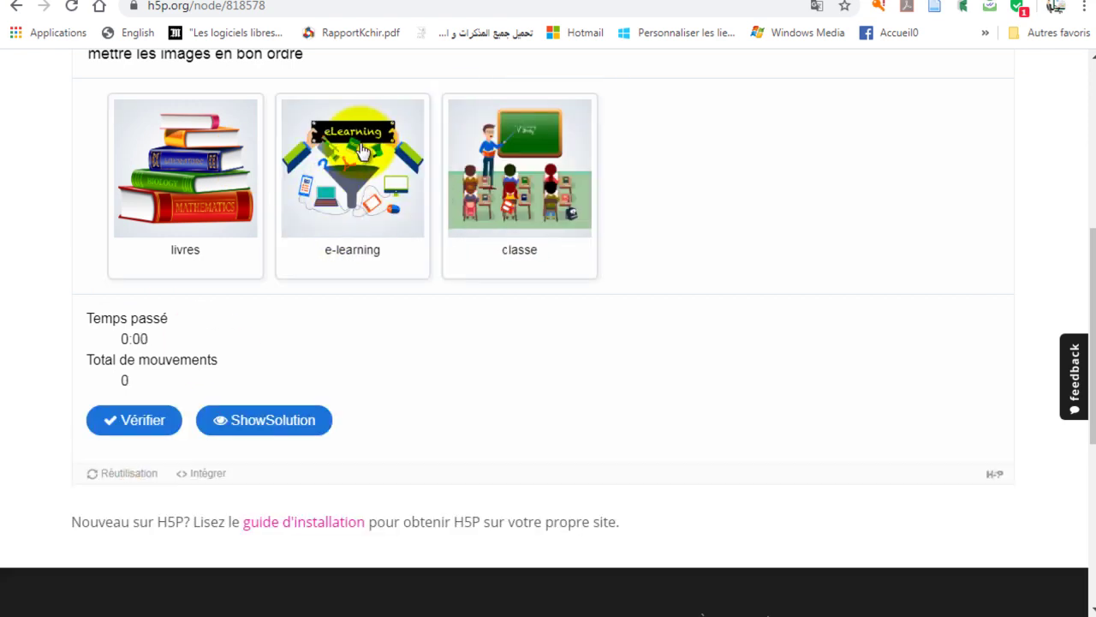
left_click_drag(526, 155, 591, 166)
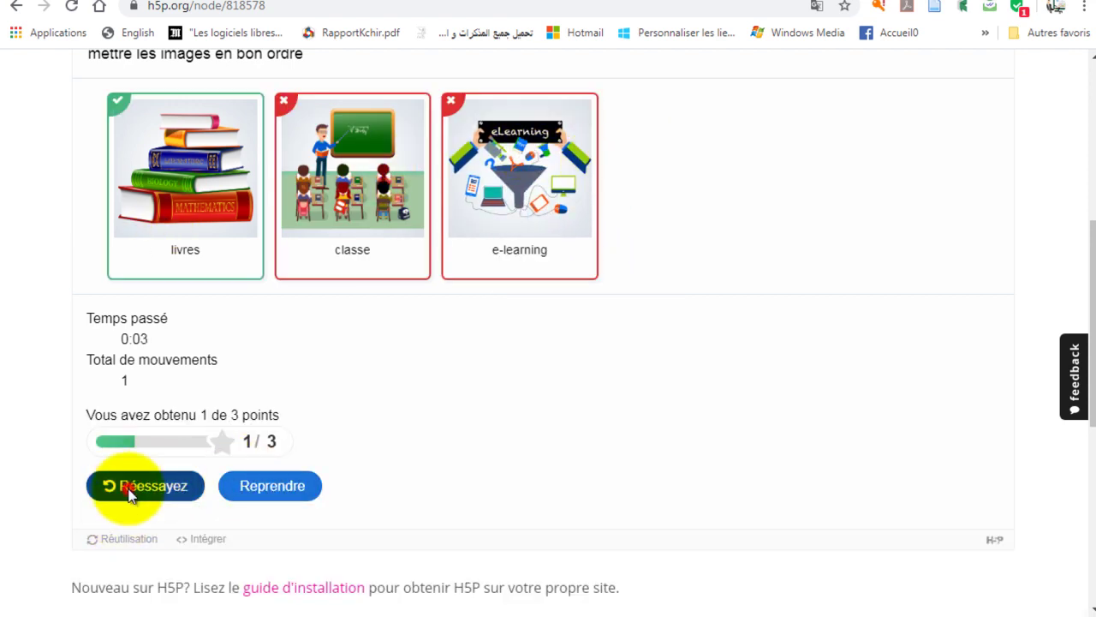
left_click(128, 495)
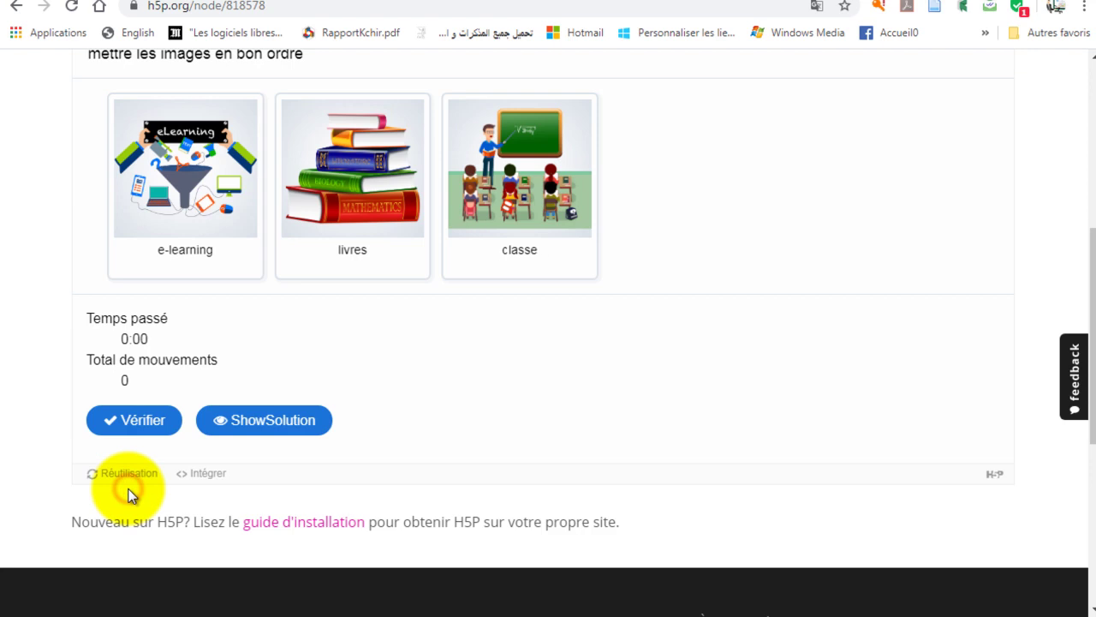
left_click(273, 425)
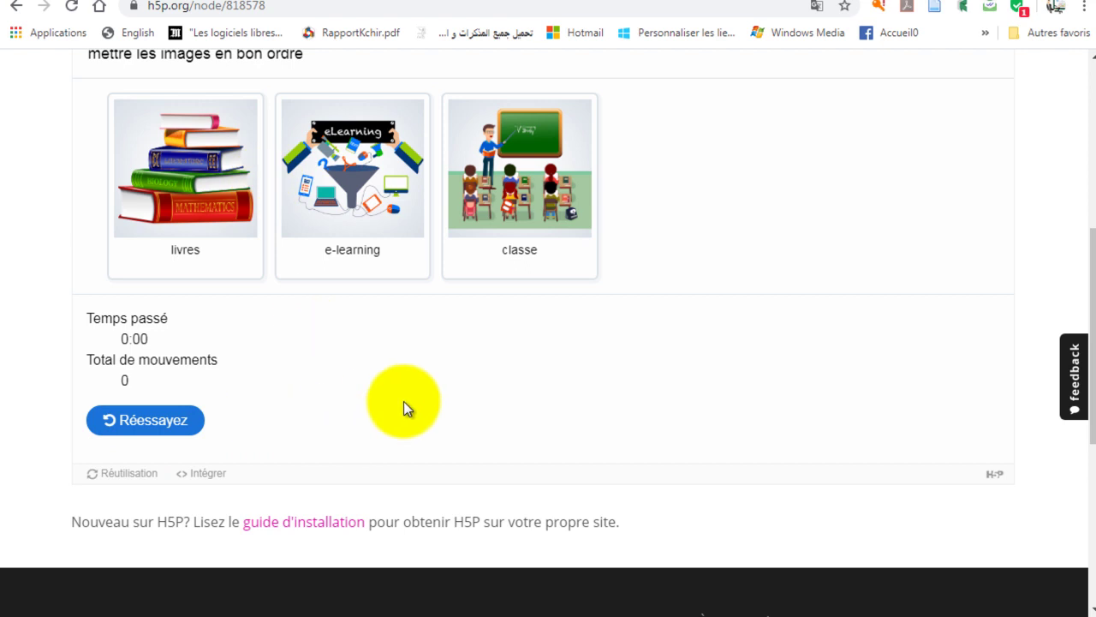
scroll(417, 410, "up", 2)
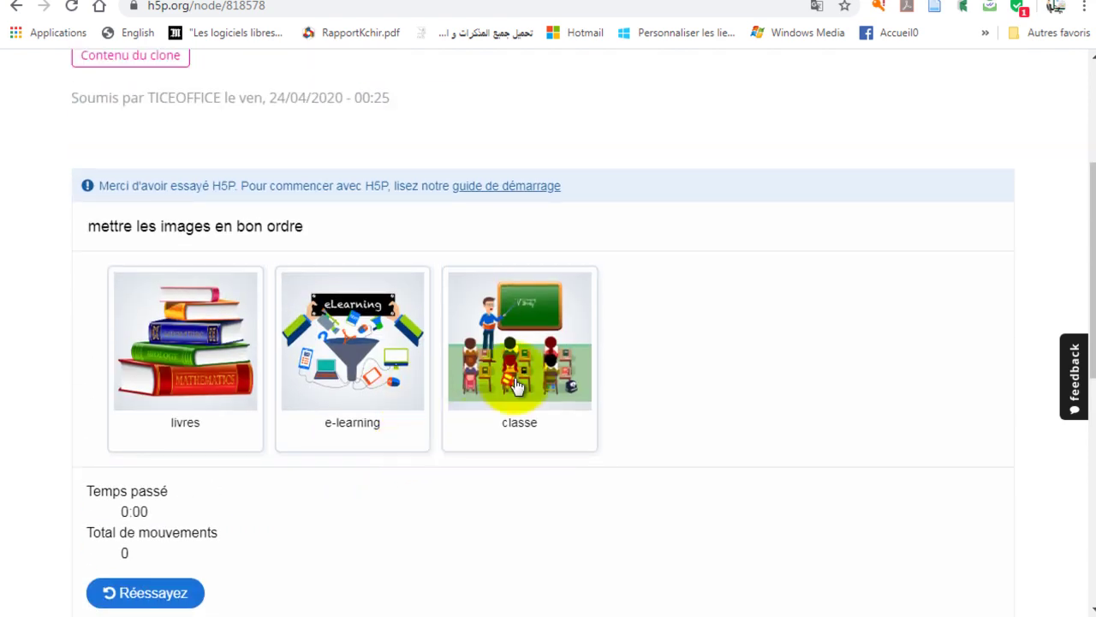
scroll(519, 389, "up", 1)
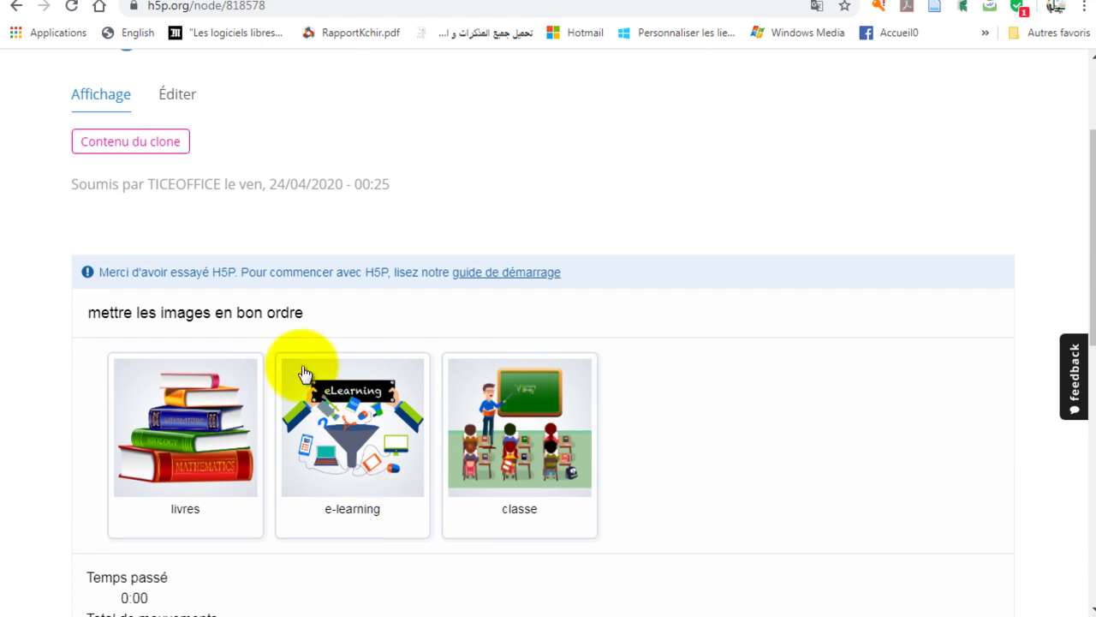
scroll(257, 367, "up", 1)
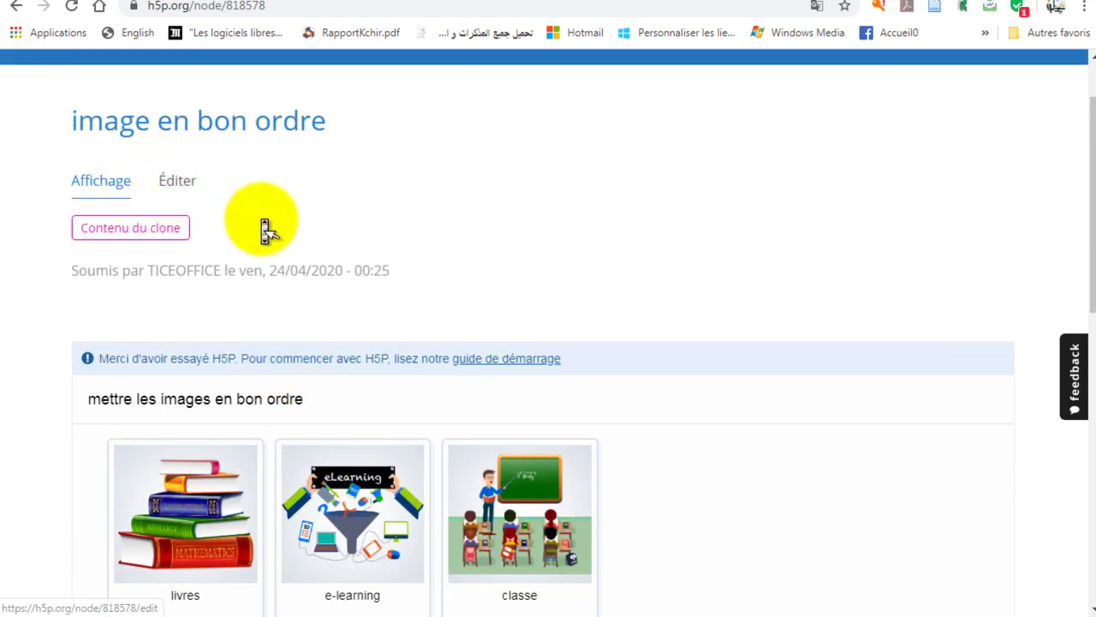
scroll(261, 224, "up", 1)
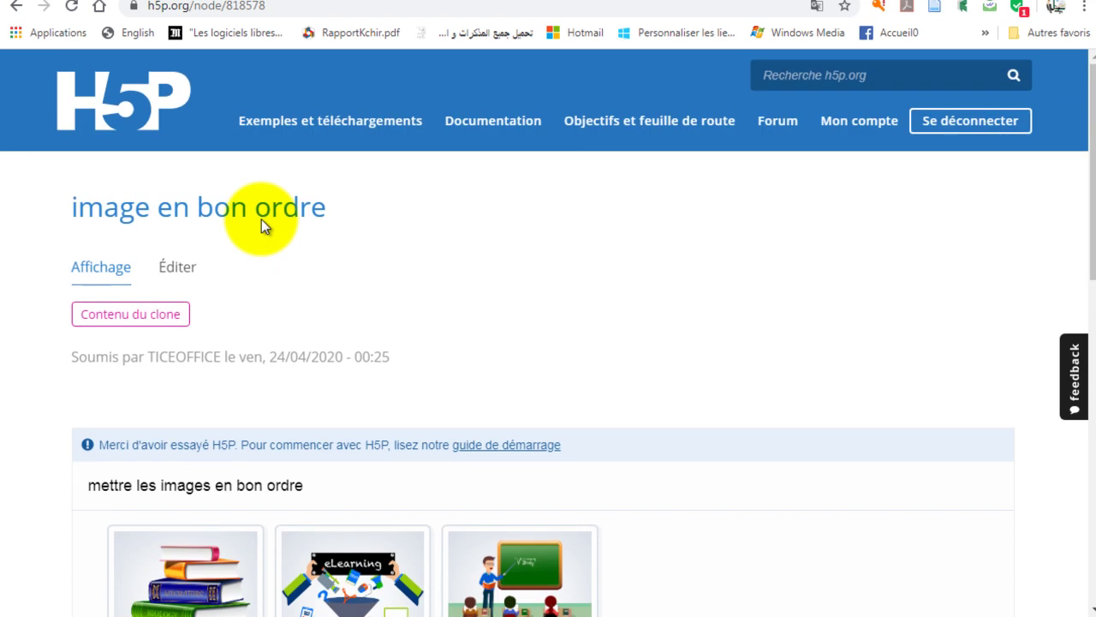
Go back to the 'Historique de l'enseignement en ligne' timeline page.
left_click(15, 6)
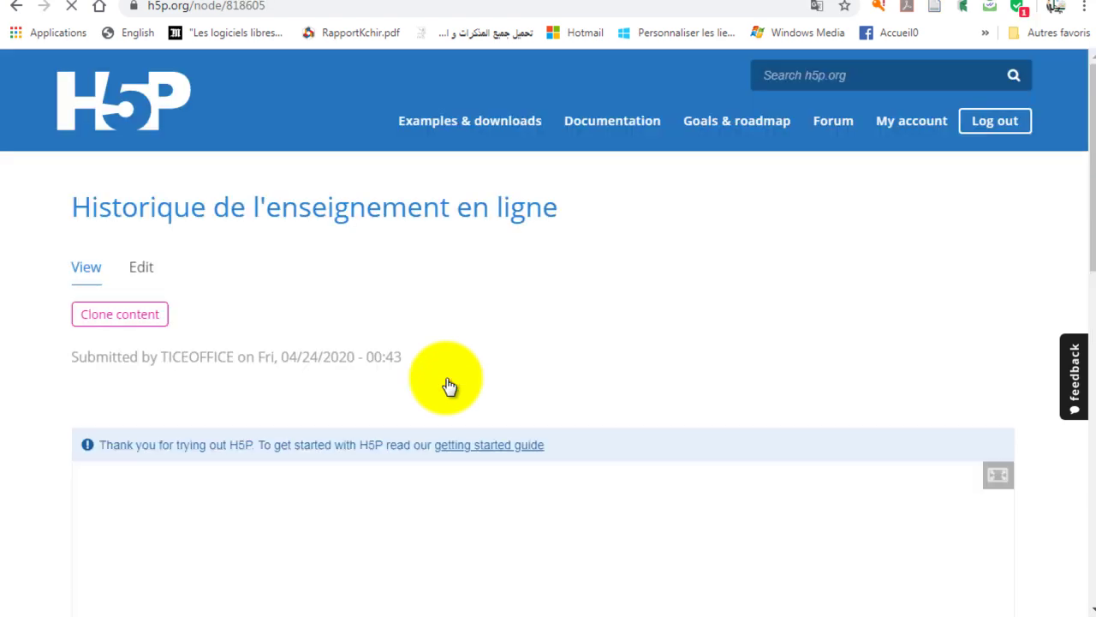
scroll(555, 428, "down", 5)
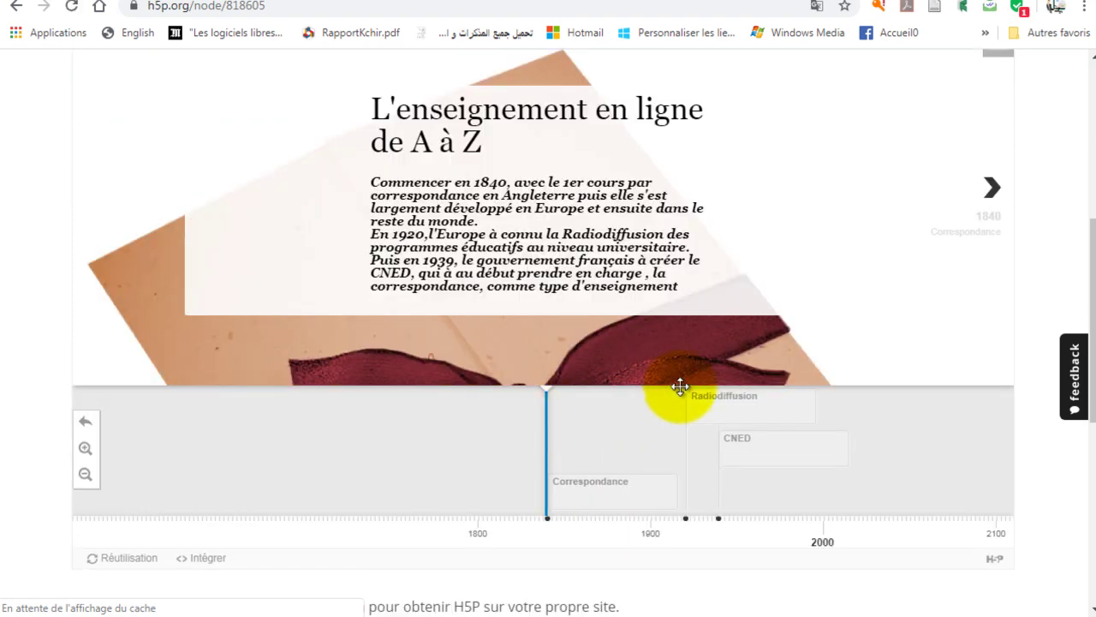
scroll(698, 405, "up", 1)
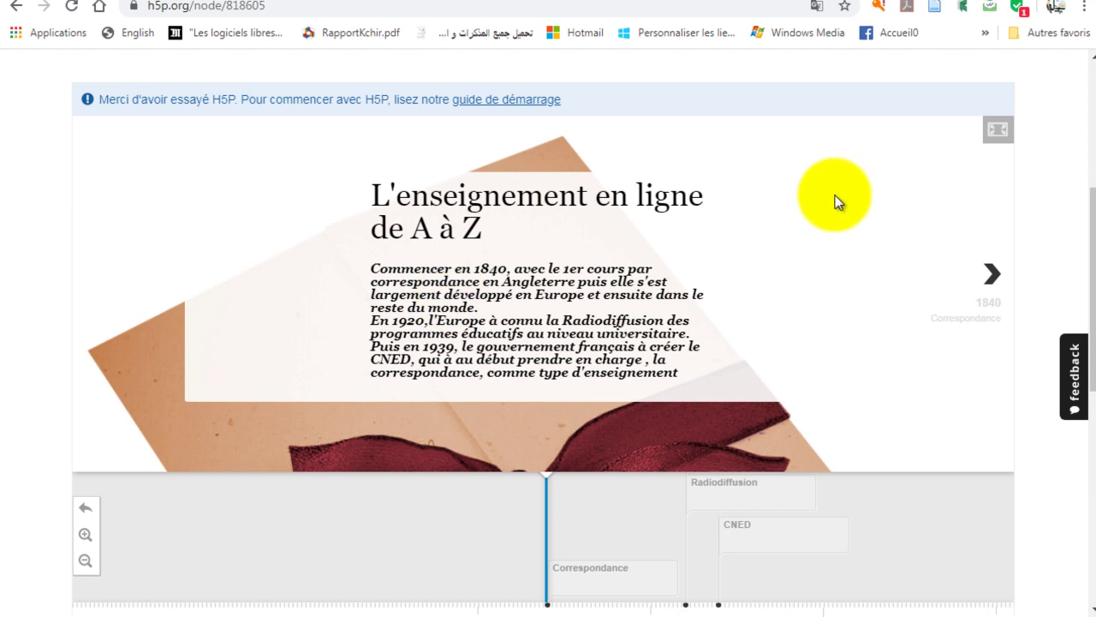
Step through the 1840 Correspondance, 1920 Radiodiffusion and 1939 CNED timeline events.
left_click(994, 272)
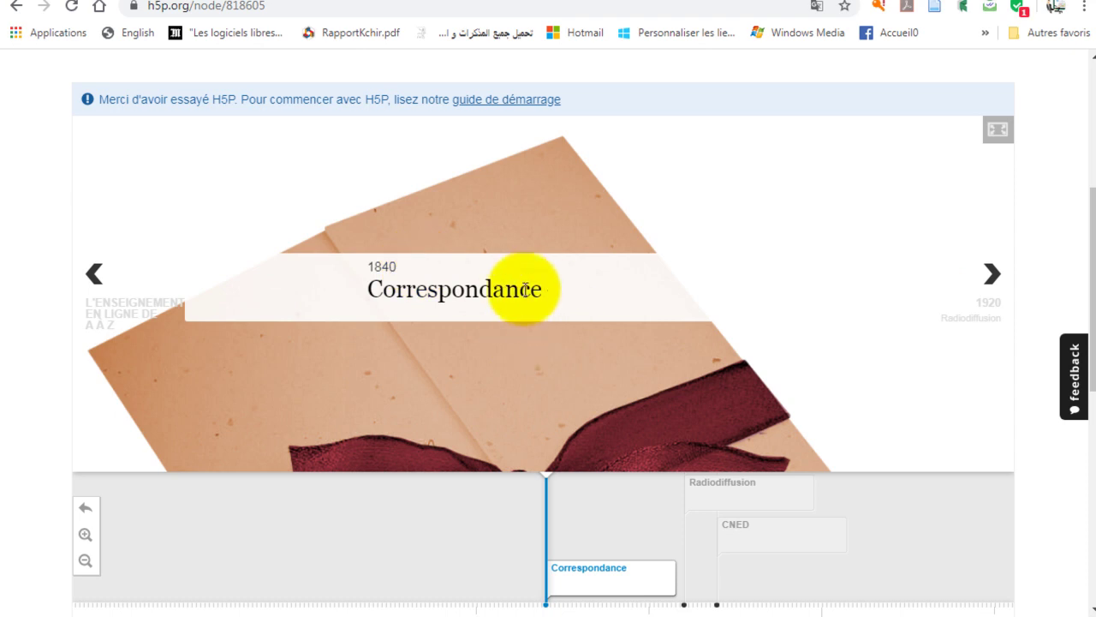
left_click(995, 274)
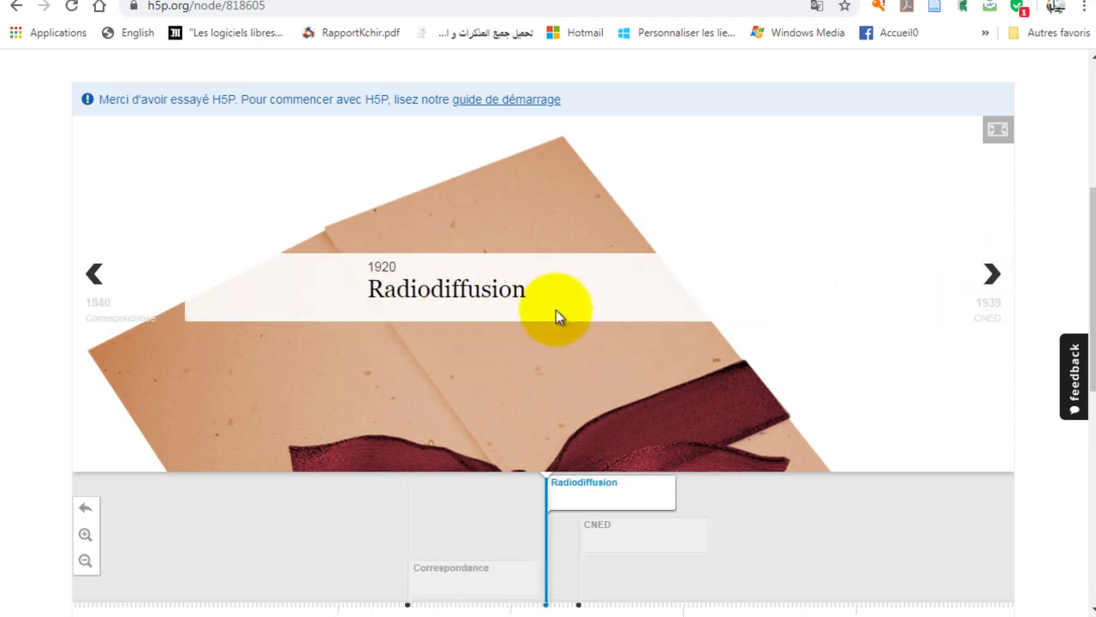
left_click(991, 282)
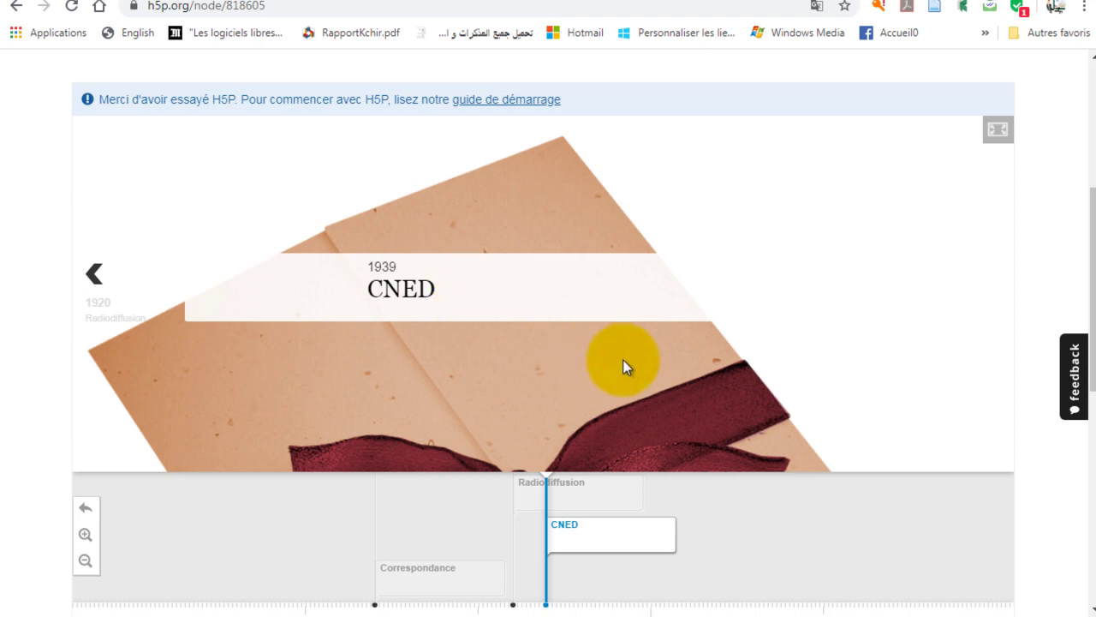
scroll(622, 359, "down", 1)
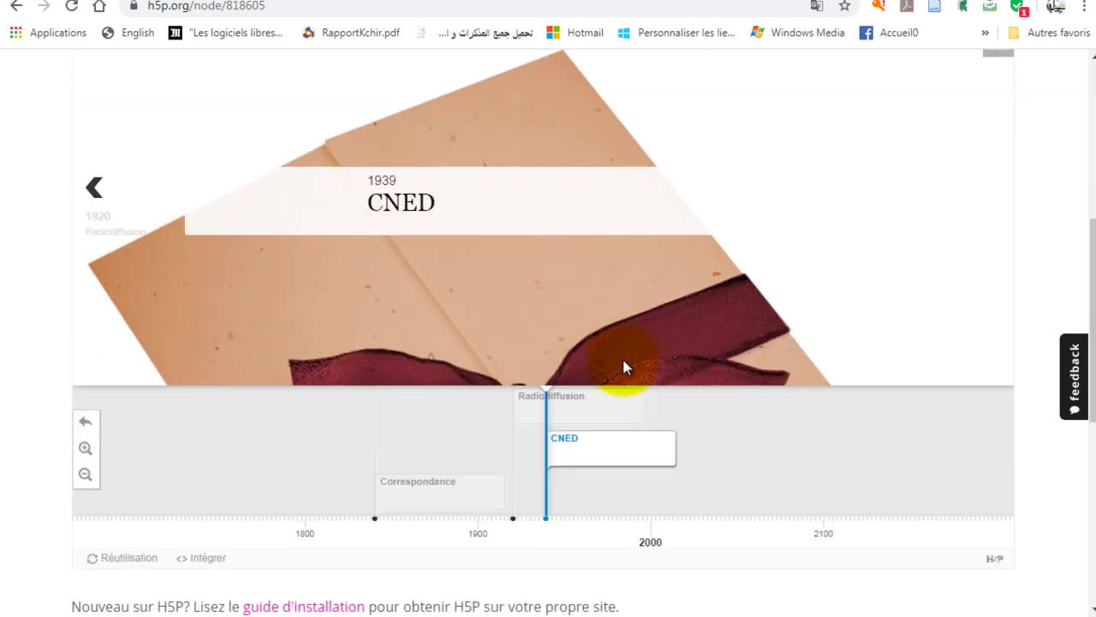
scroll(622, 367, "up", 1)
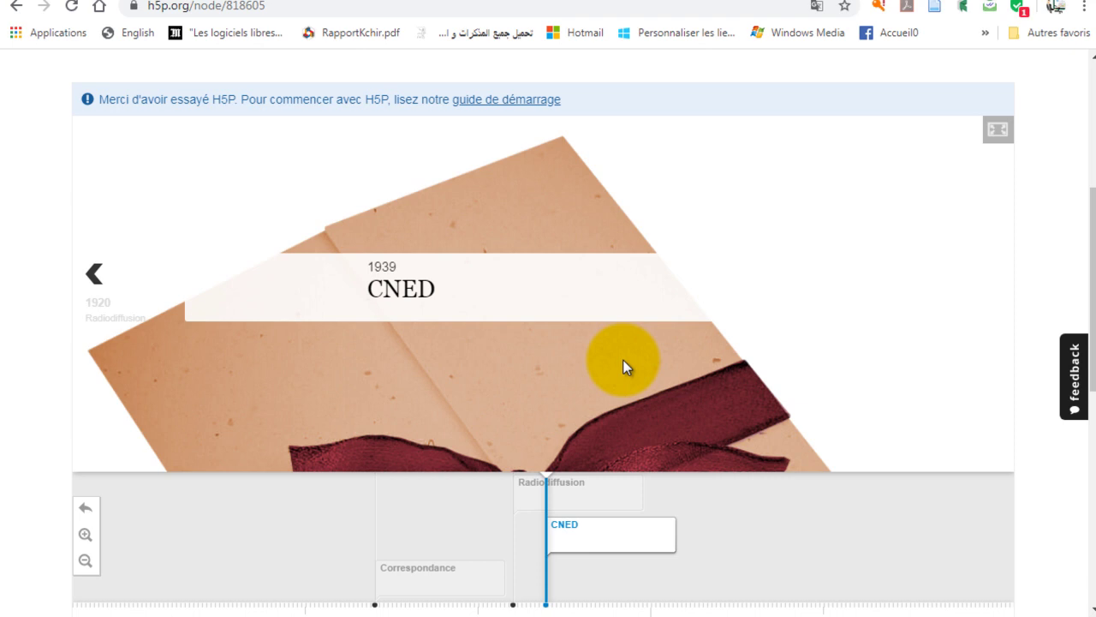
scroll(710, 342, "up", 1)
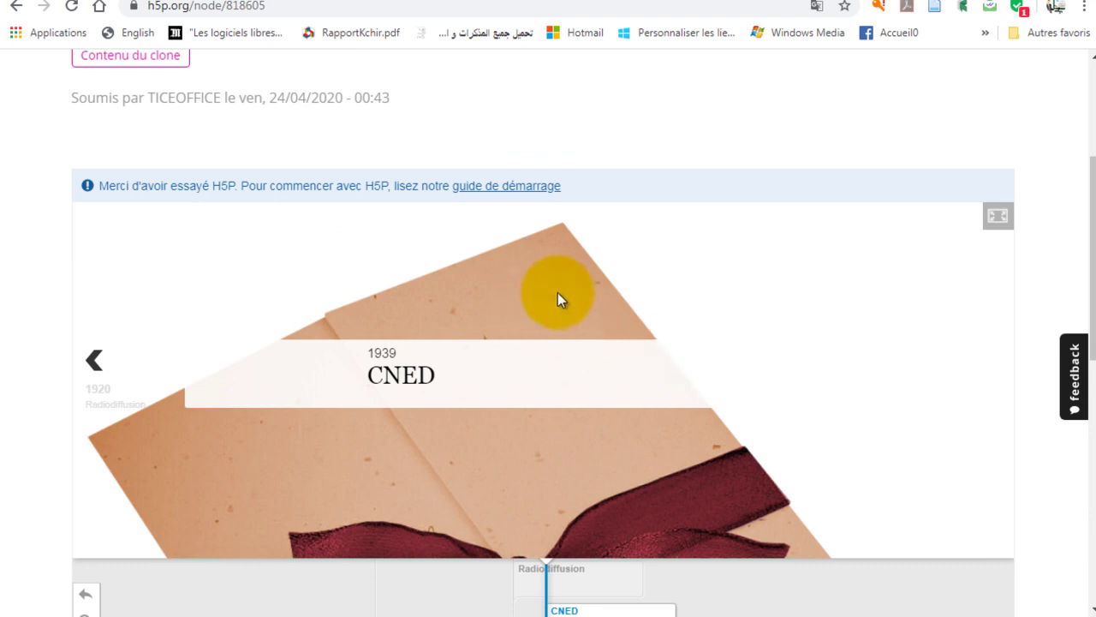
scroll(672, 341, "up", 3)
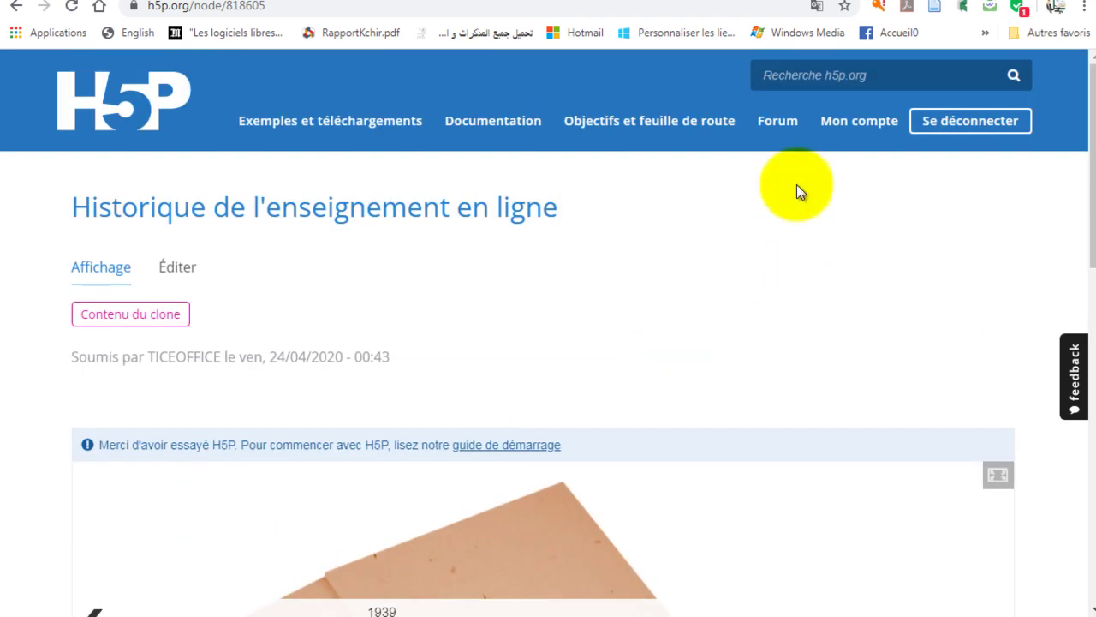
Open the 'IPN 2019' interactive video from the profile's recent content and view its page.
left_click(839, 127)
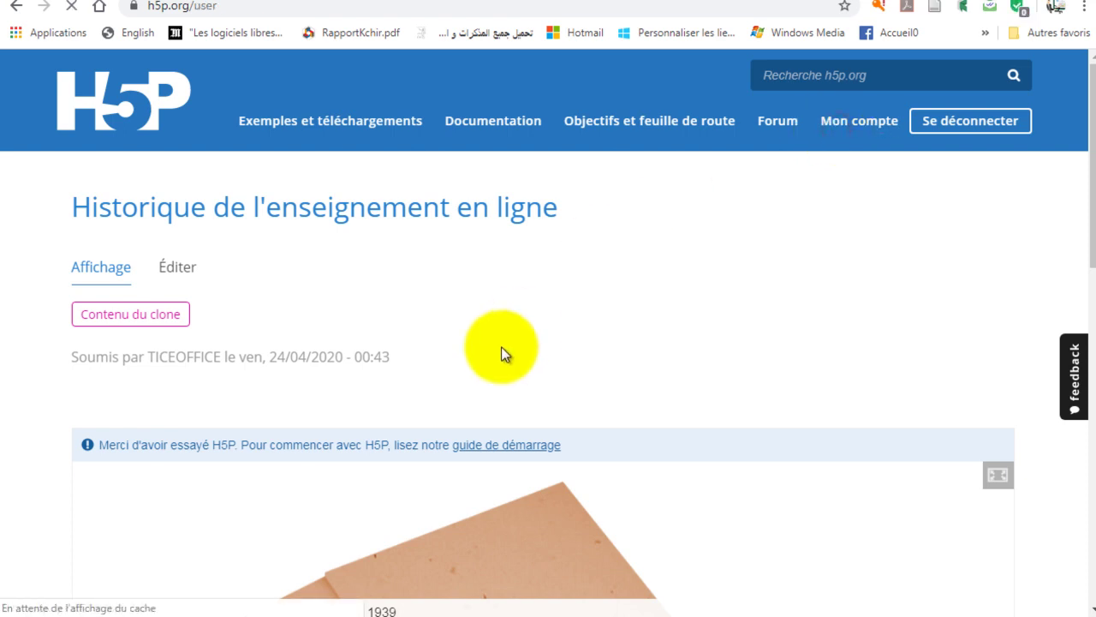
scroll(474, 438, "down", 4)
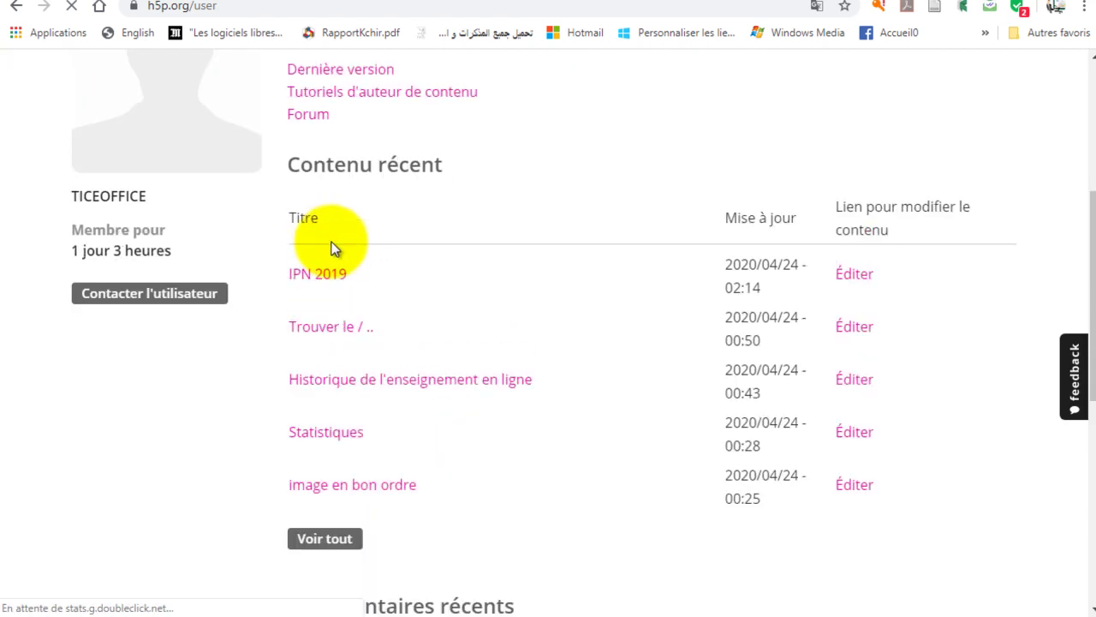
left_click(318, 276)
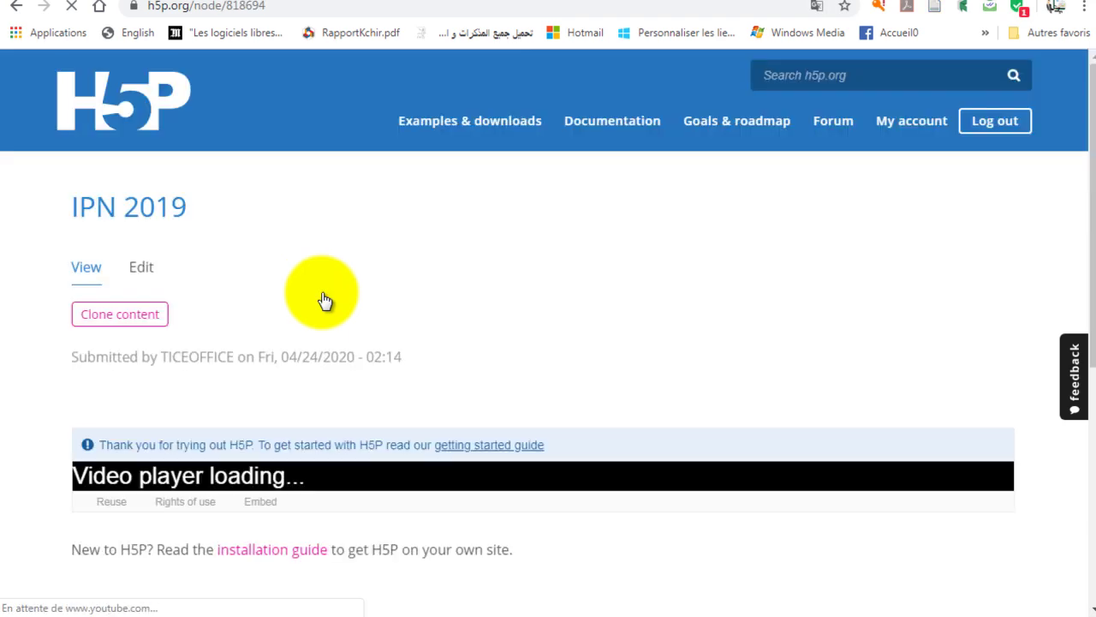
scroll(613, 422, "down", 1)
scroll(615, 426, "down", 1)
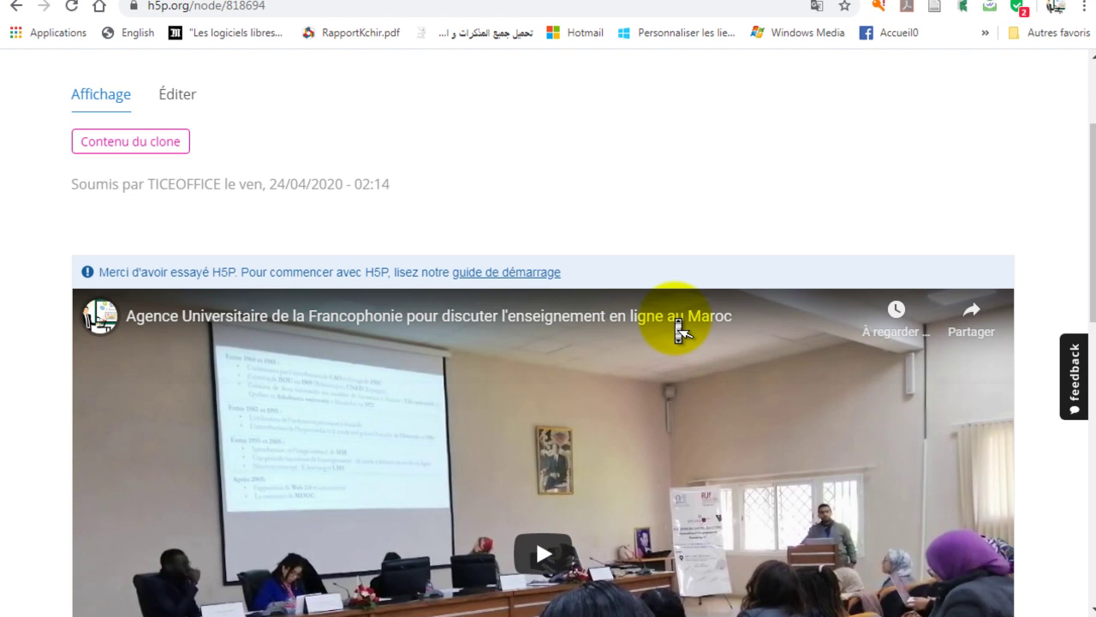
scroll(679, 330, "down", 6)
scroll(679, 329, "up", 3)
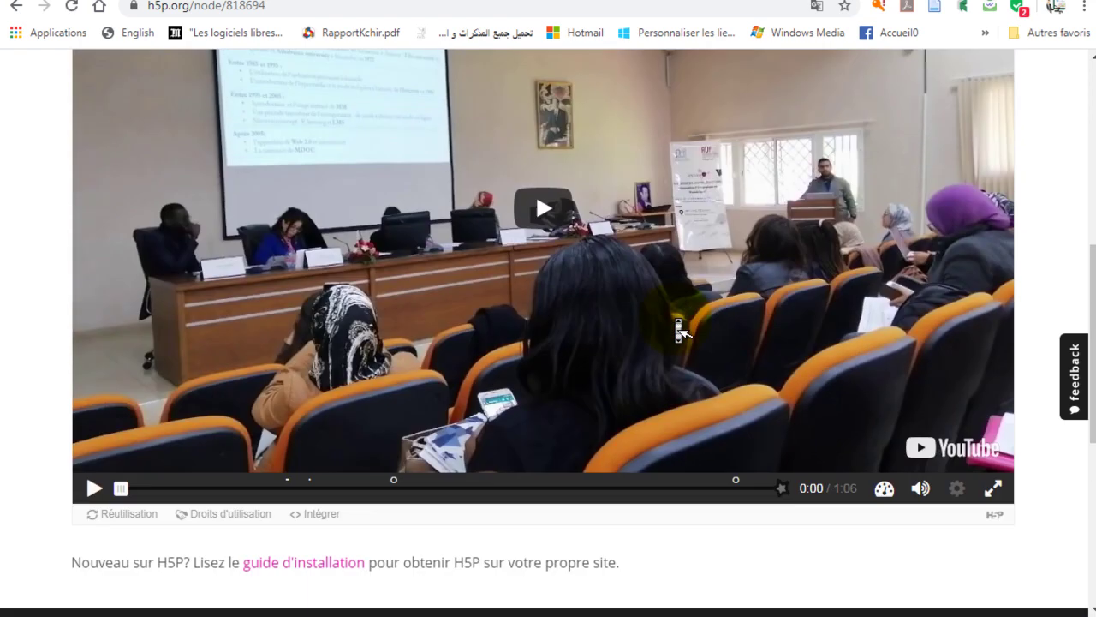
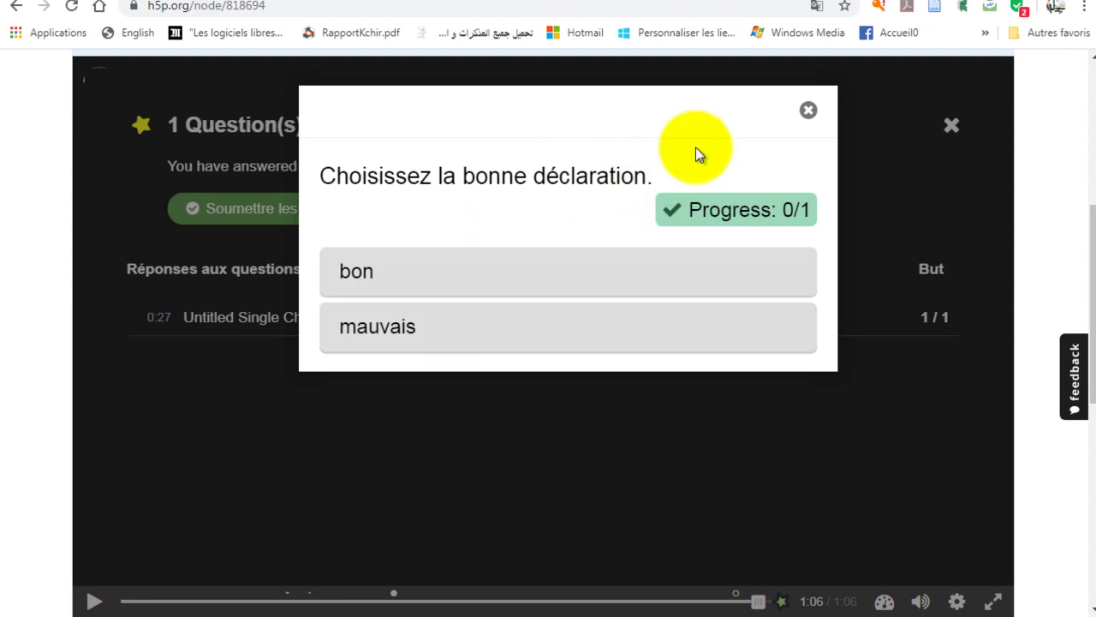
Close the IPN 2019 quiz question dialog and return to the top of the video page.
left_click(809, 110)
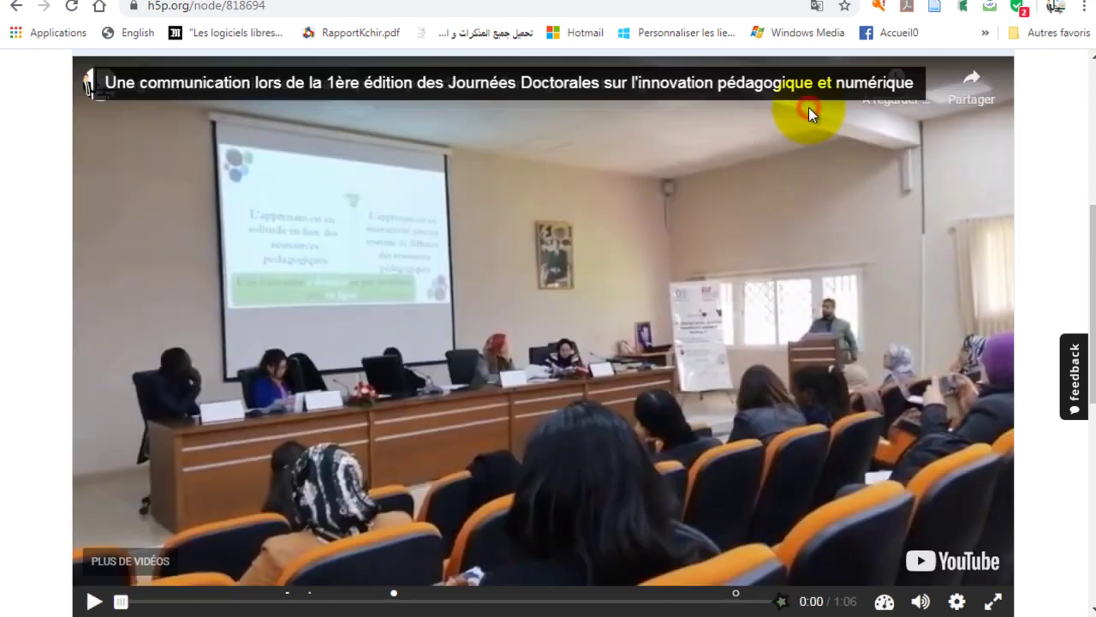
scroll(769, 279, "down", 4)
scroll(774, 289, "up", 8)
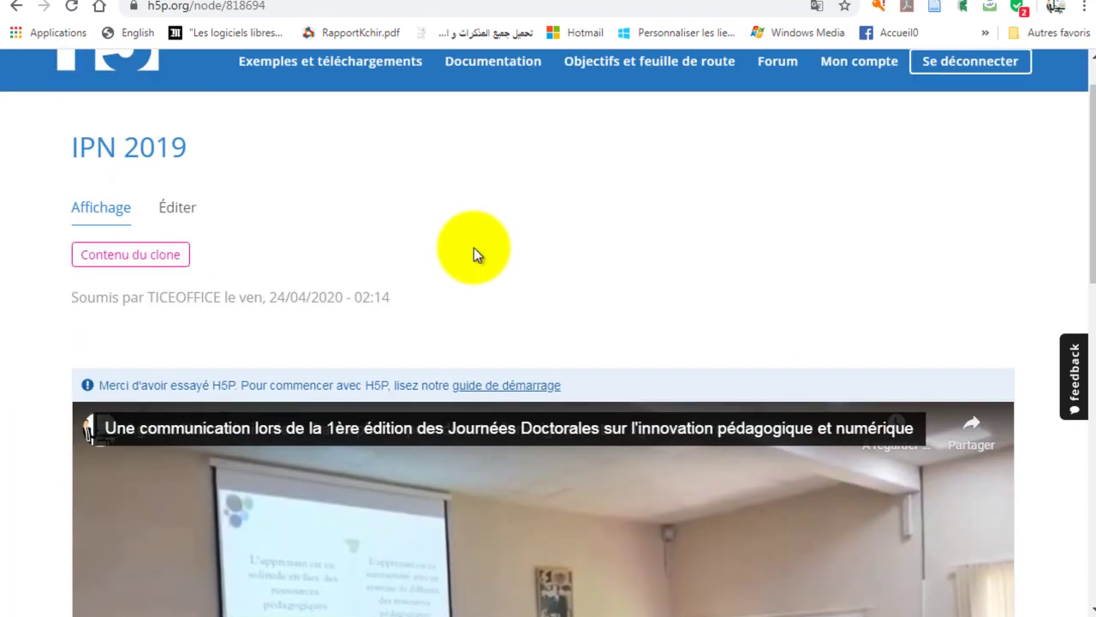
Open 'image en bon ordre' from the account's Recent Content and reload after the connection error.
left_click(17, 12)
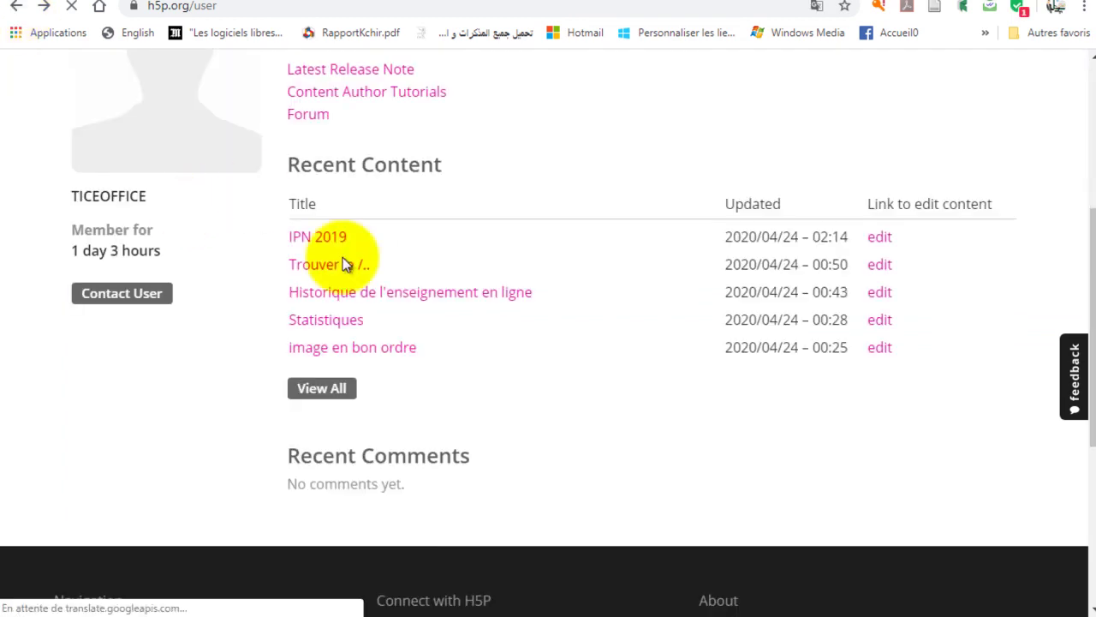
left_click(330, 332)
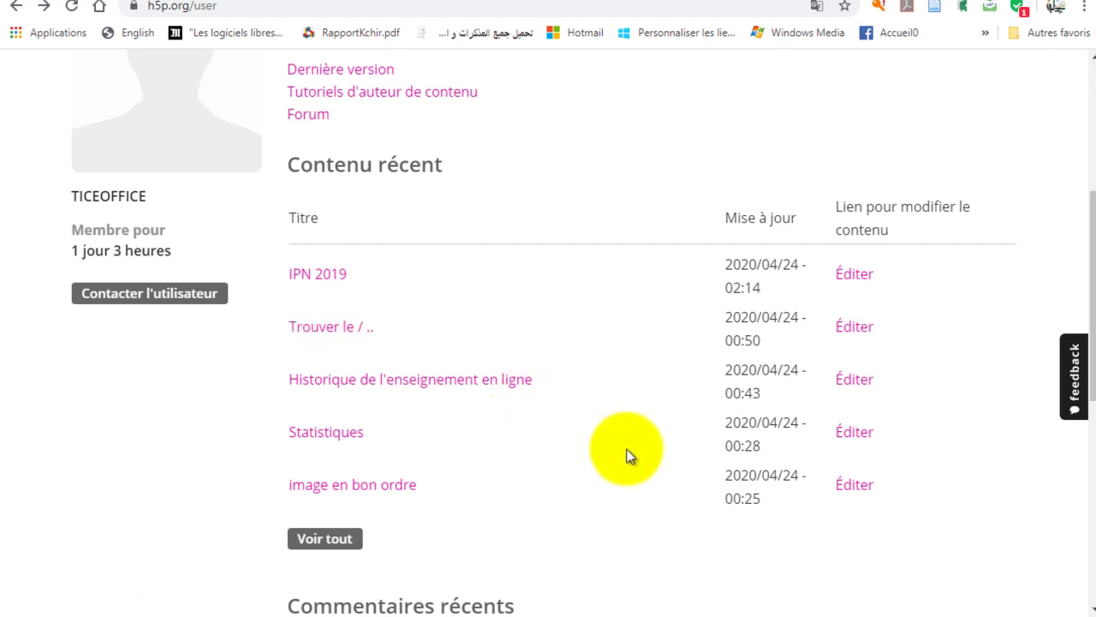
scroll(630, 460, "up", 4)
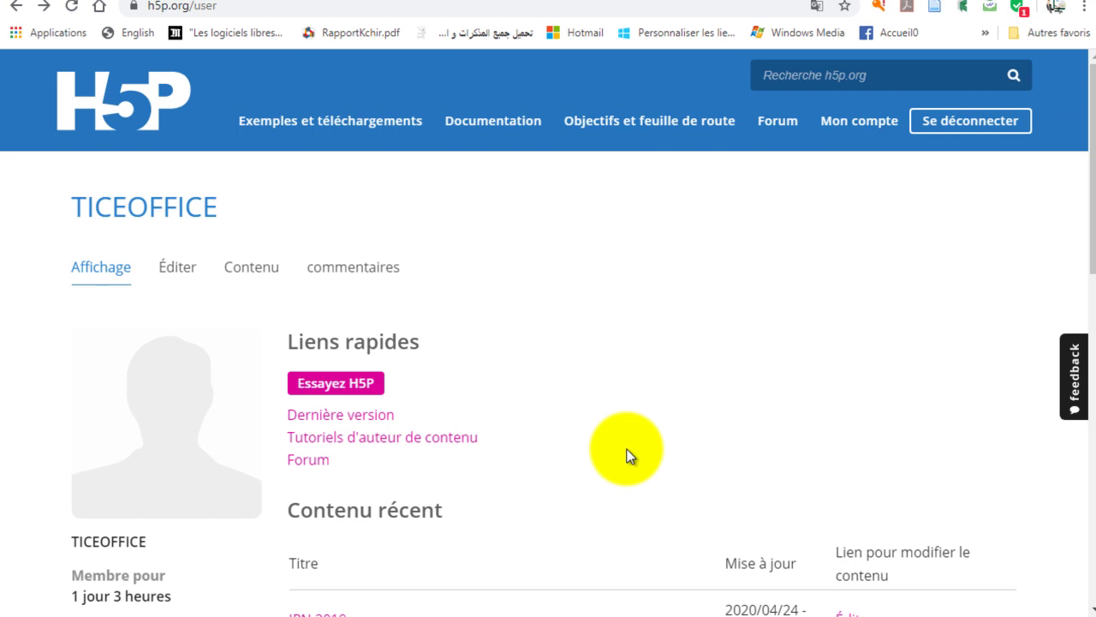
scroll(676, 400, "down", 3)
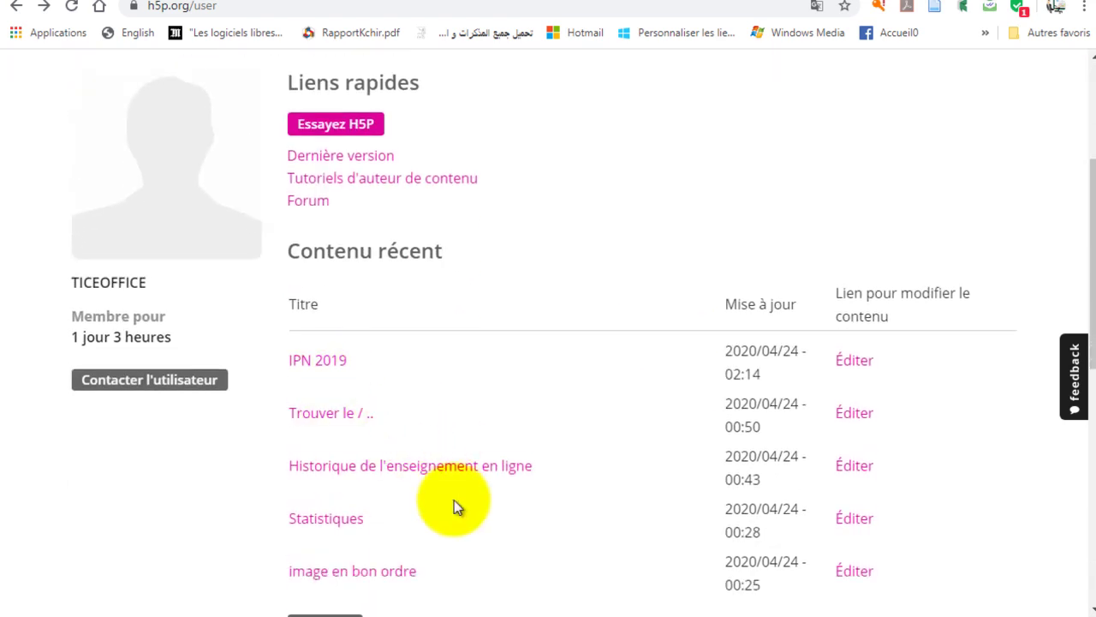
left_click(360, 572)
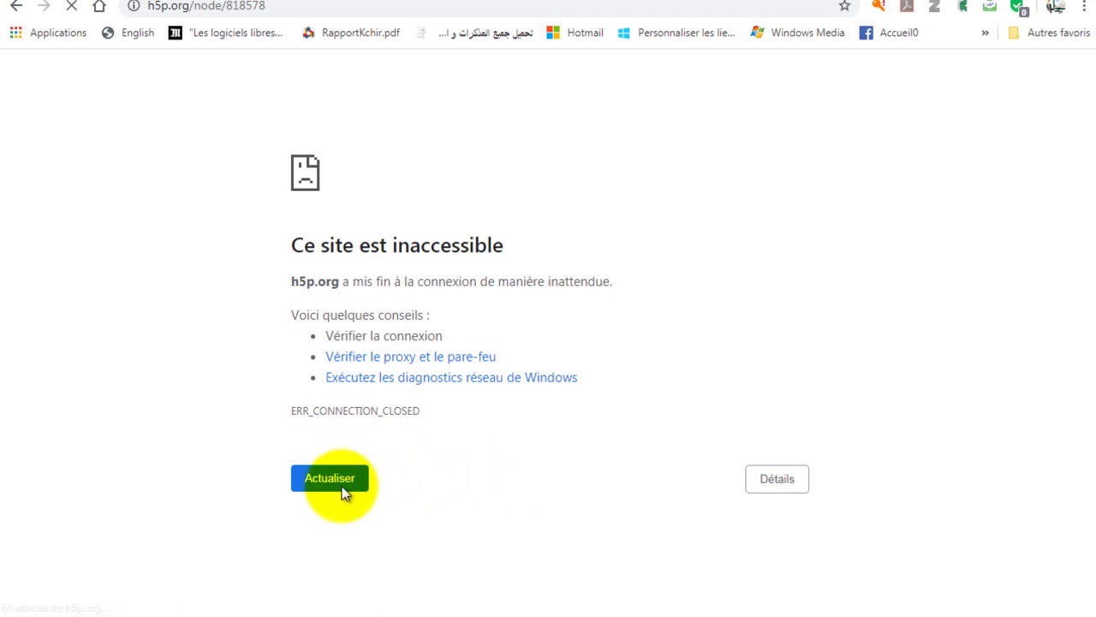
left_click(342, 489)
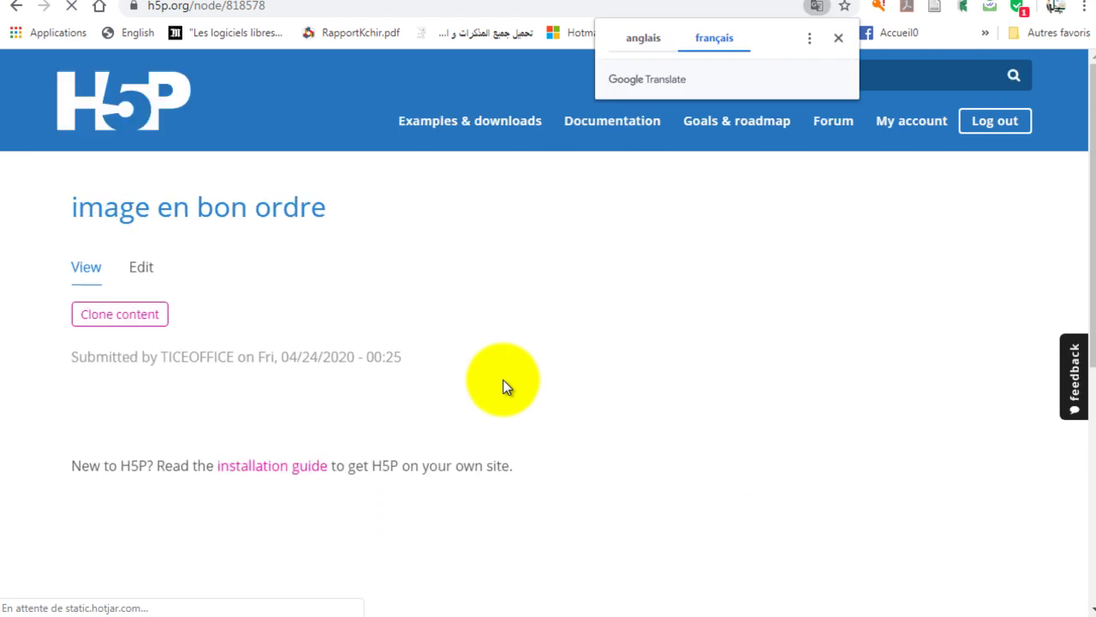
Dismiss the translation offer and show the 1090 × 565 px iframe embed code for 'image en bon ordre'.
scroll(575, 374, "down", 1)
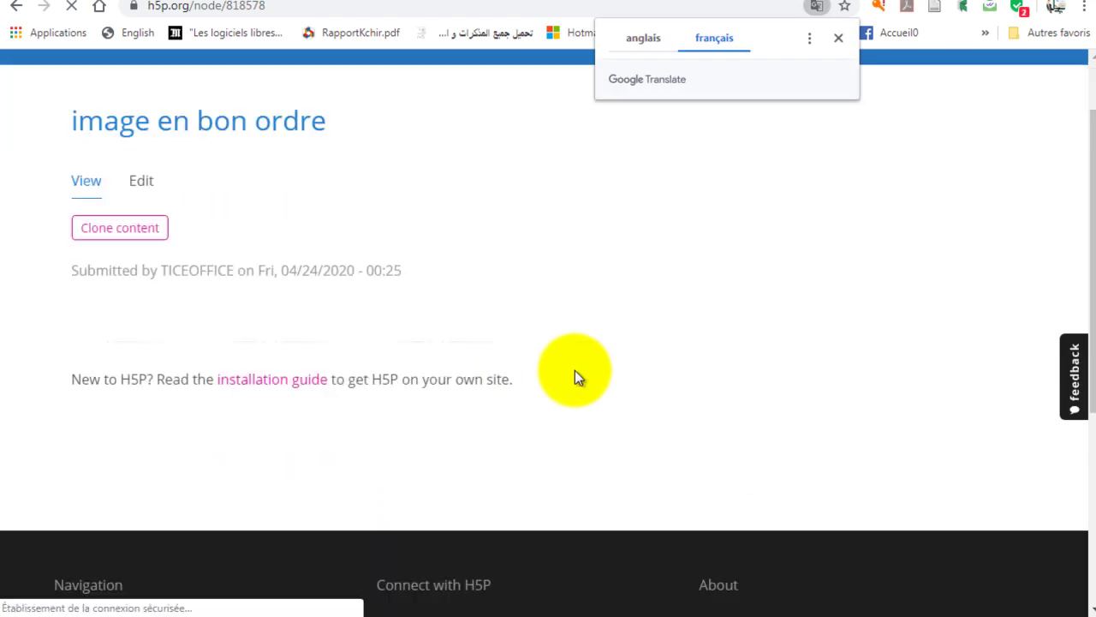
left_click(840, 38)
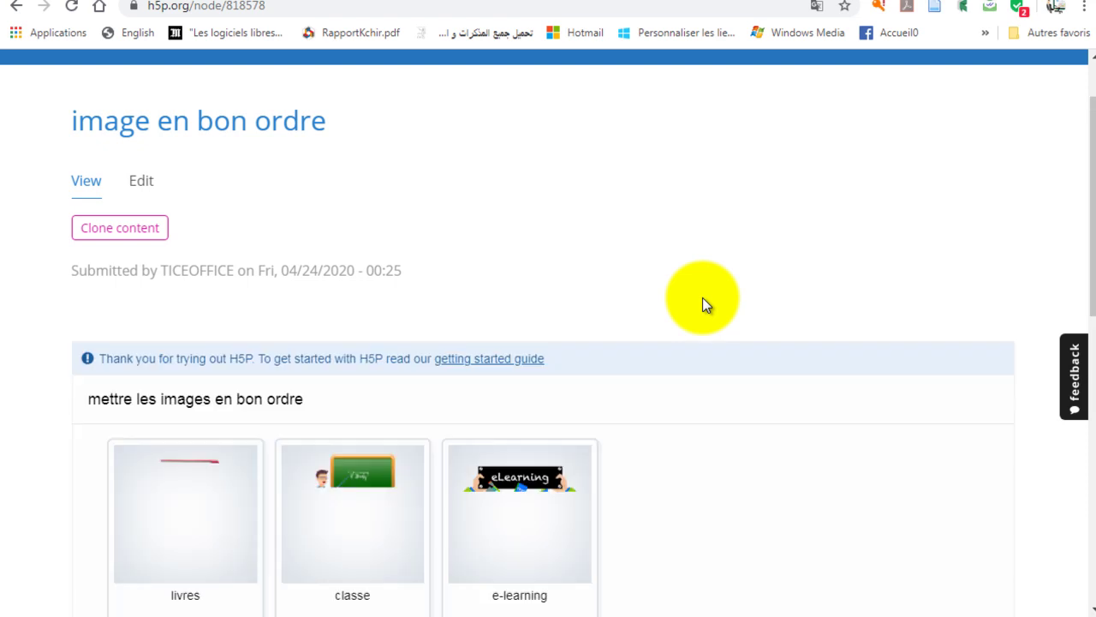
scroll(725, 432, "down", 3)
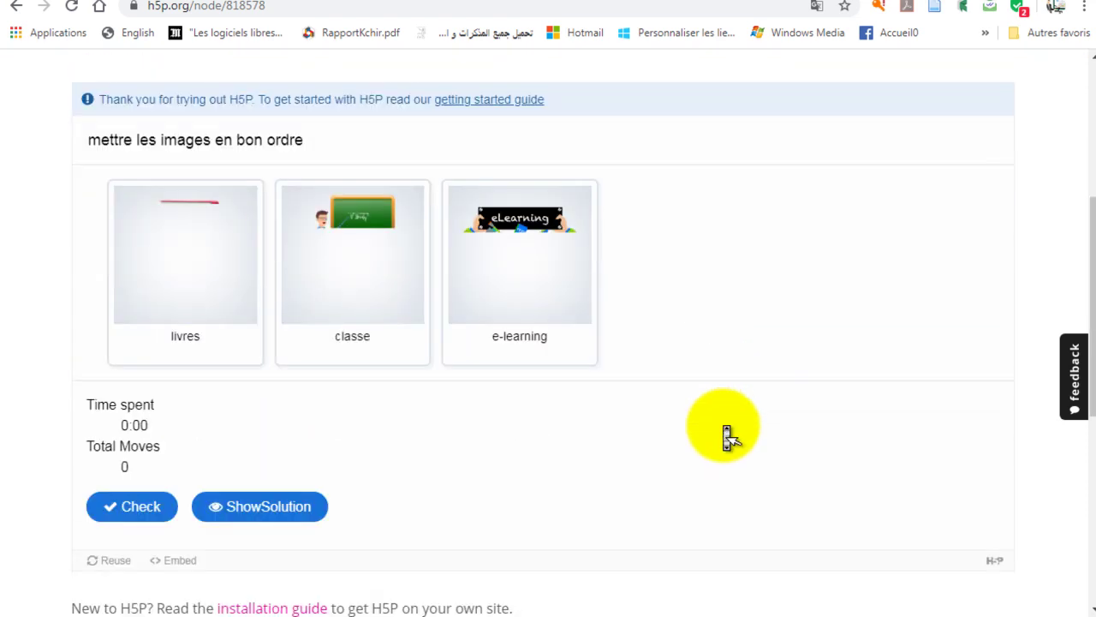
scroll(724, 433, "down", 1)
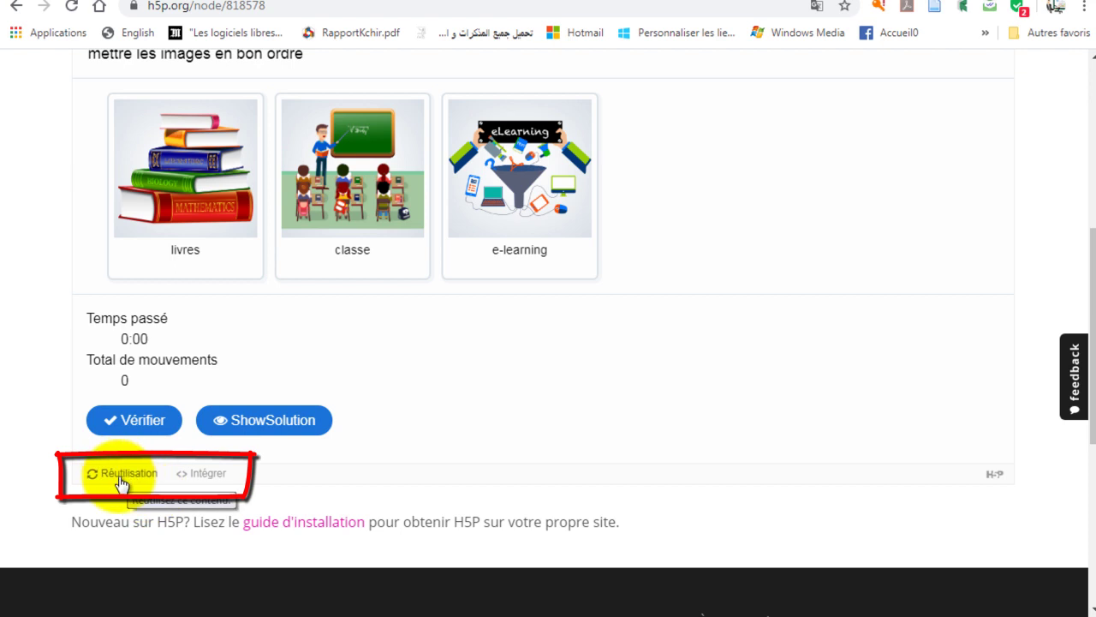
left_click(209, 476)
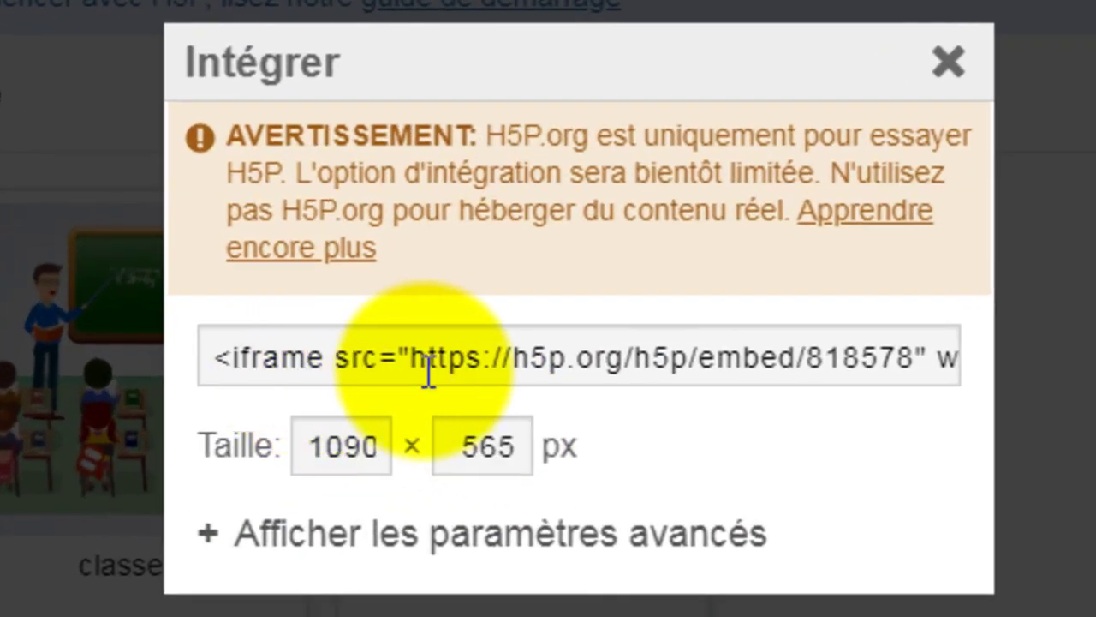
Reveal the advanced embed settings, select the full iframe code, and close the embed window.
left_click(478, 356)
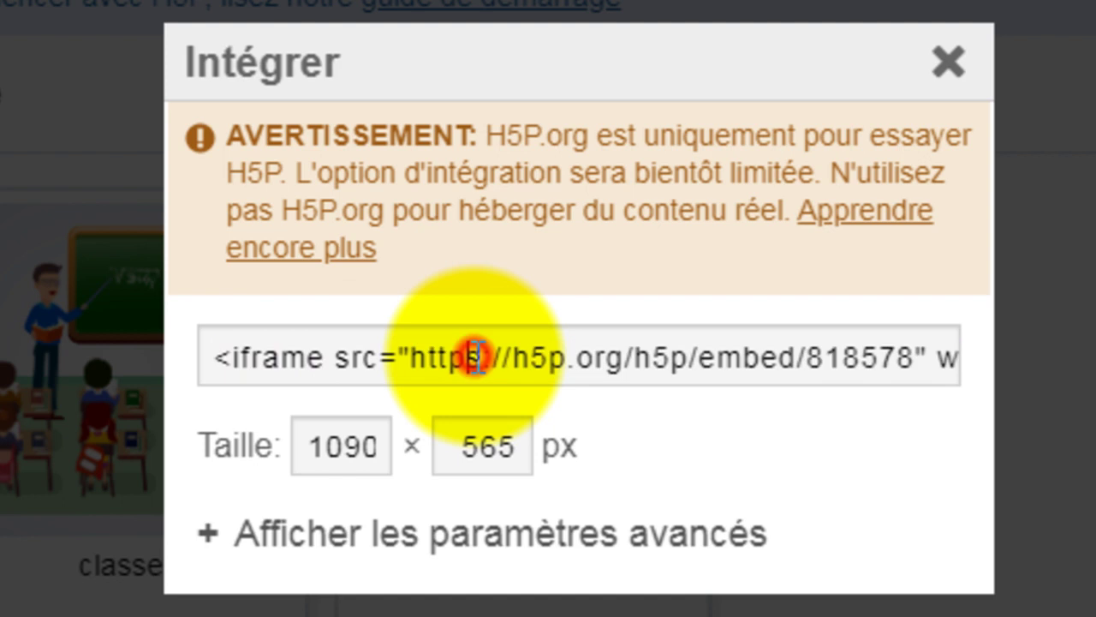
left_click(208, 535)
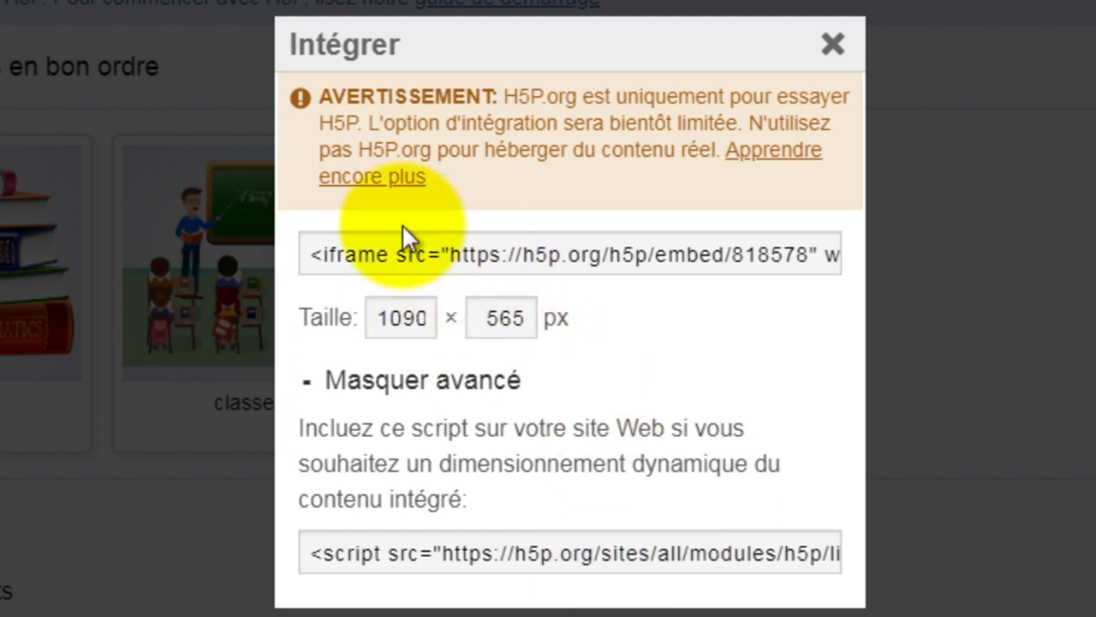
left_click(414, 254)
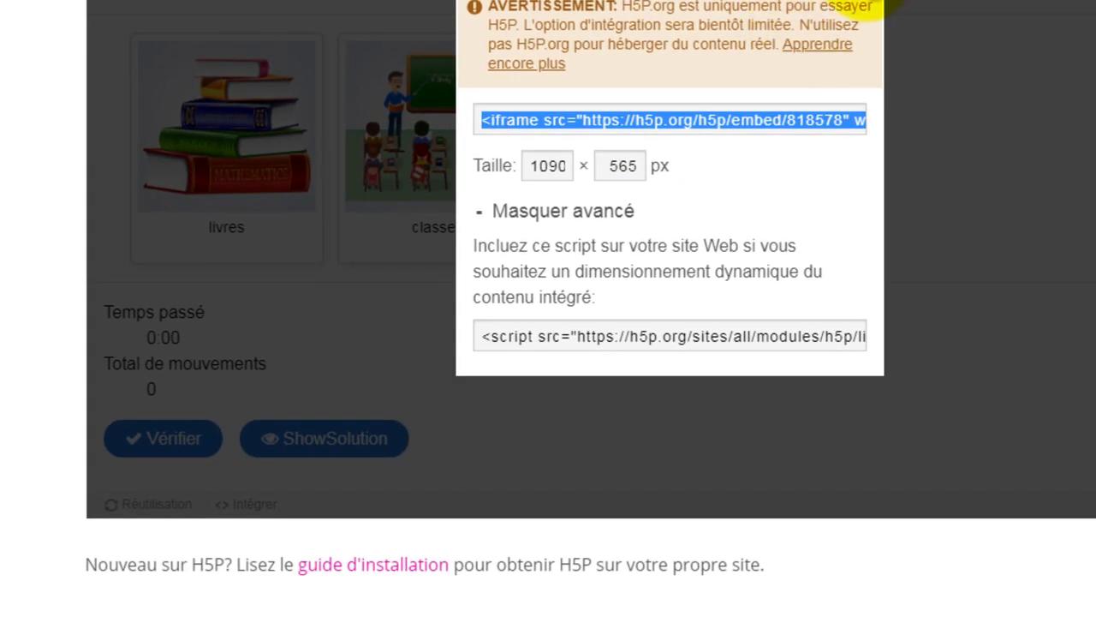
left_click(880, 3)
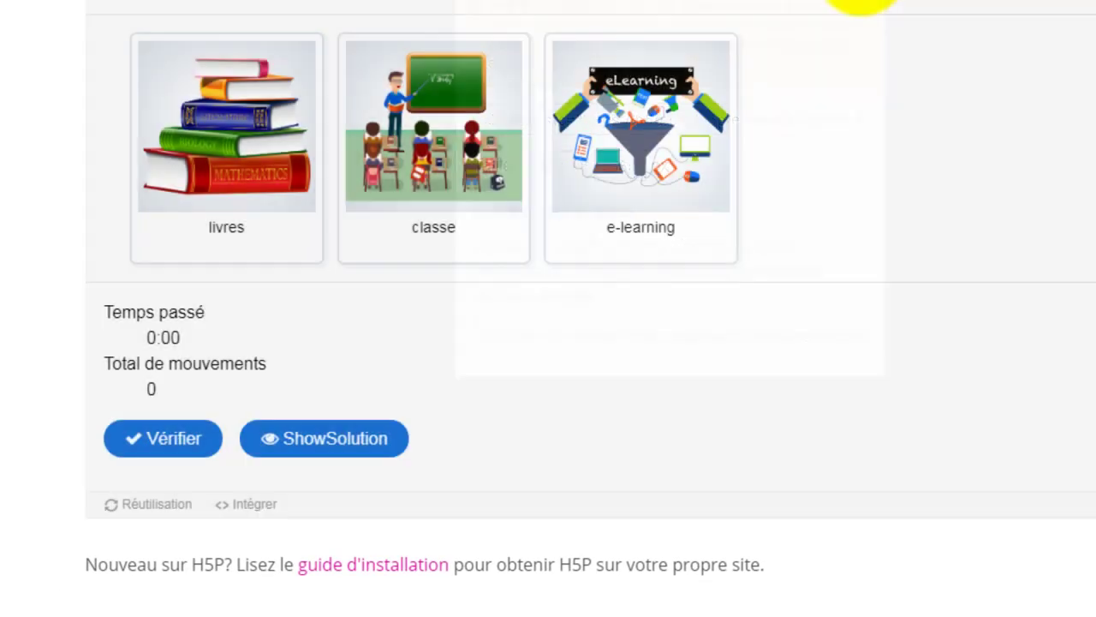
Download the 'image en bon ordre' exercise as an .h5p file from the Réutilisation options.
left_click(150, 507)
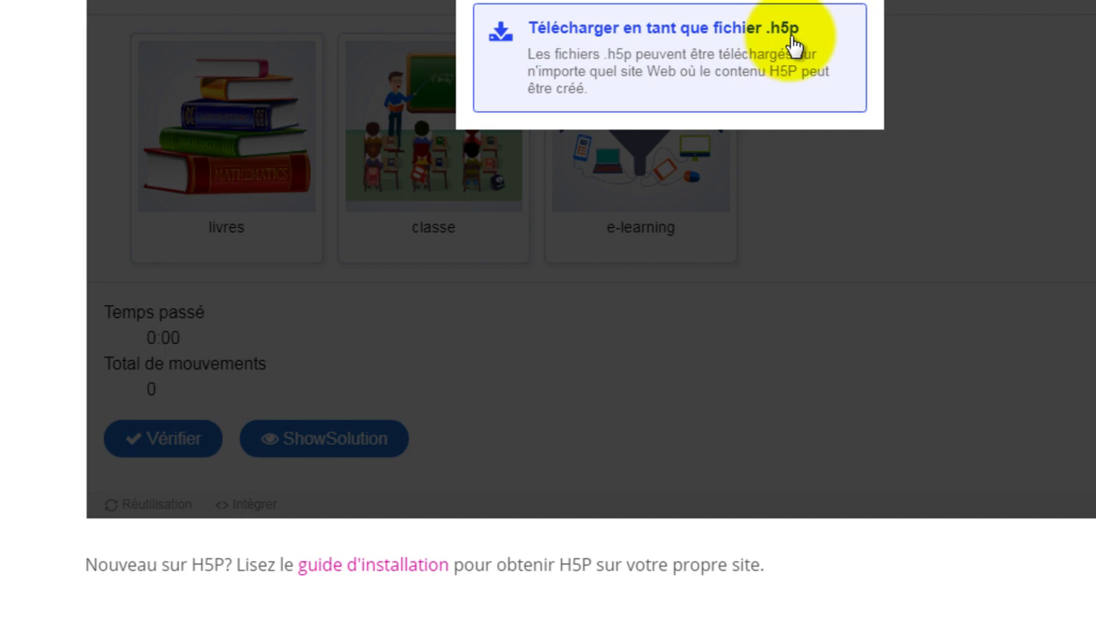
left_click(710, 72)
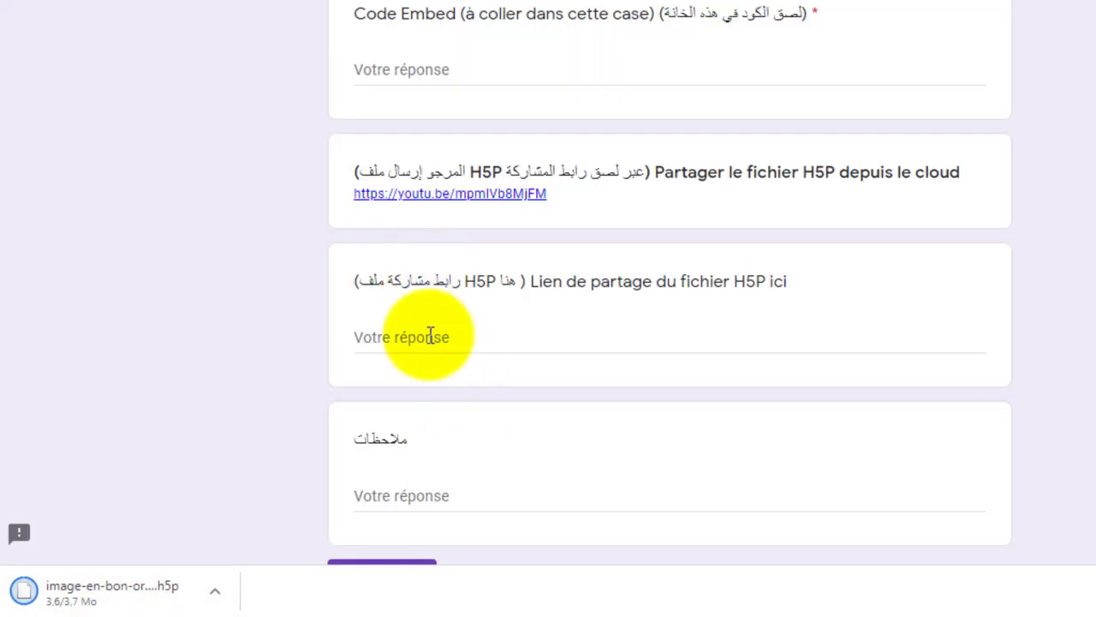
Click into the Google Form's H5P share link and Code Embed answer fields.
scroll(565, 368, "up", 1)
left_click(566, 368)
scroll(563, 360, "up", 3)
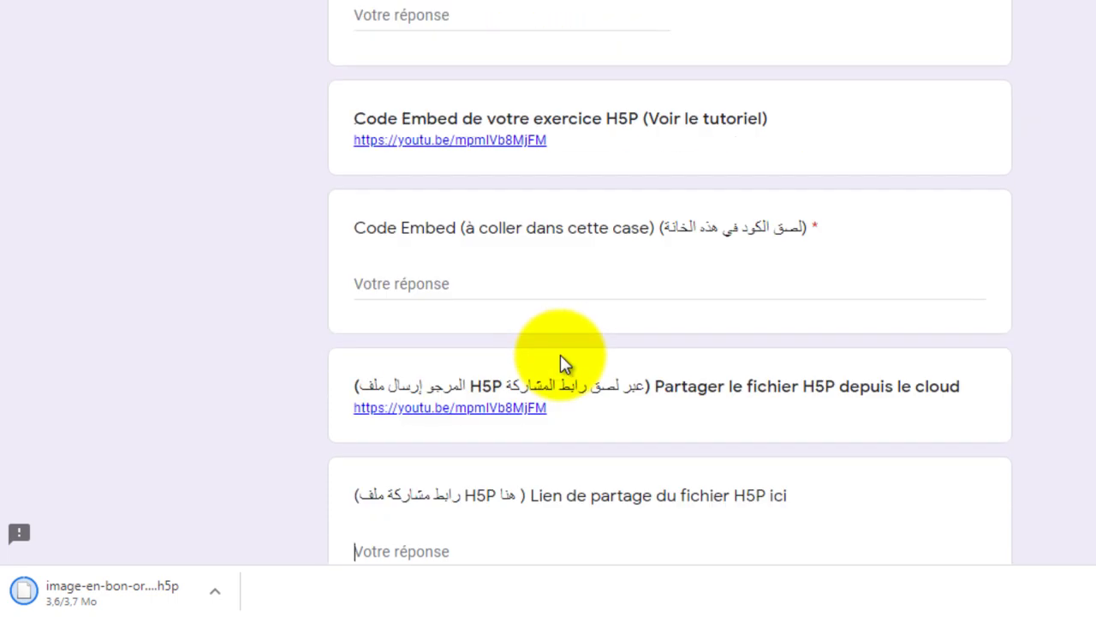
left_click(542, 293)
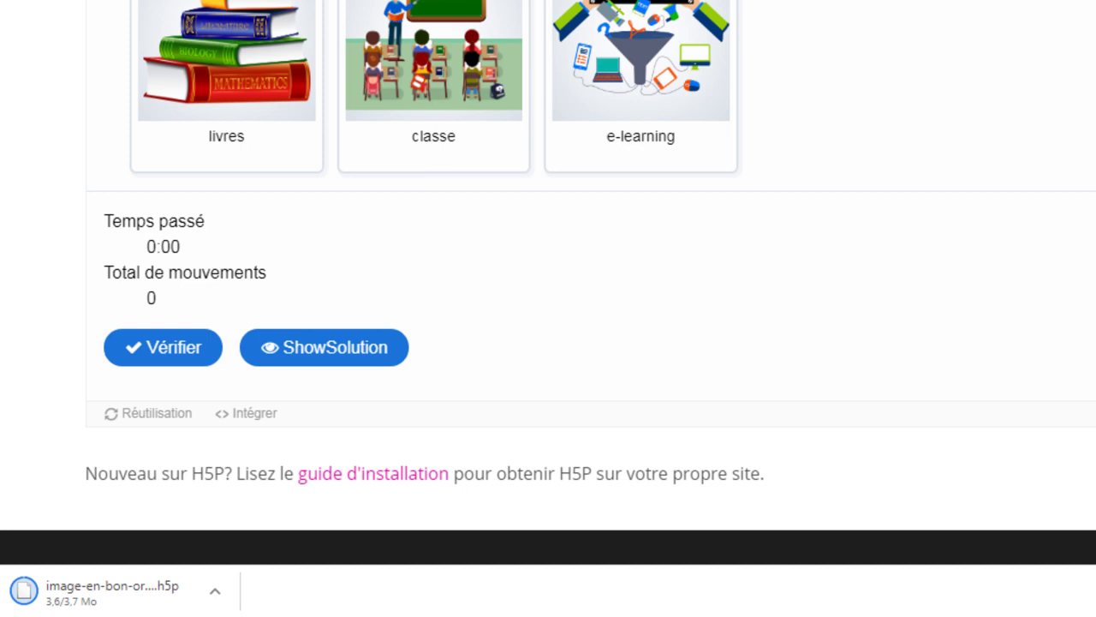
View the exercise's iframe embed code again, then check the Google Form and return to H5P.
scroll(548, 342, "down", 2)
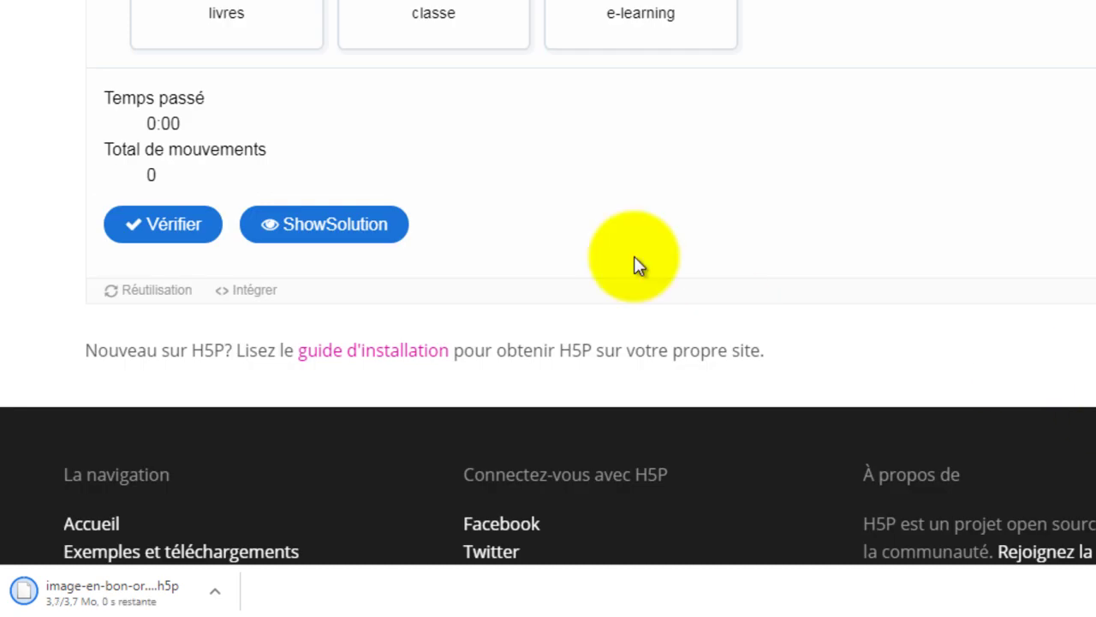
left_click(254, 291)
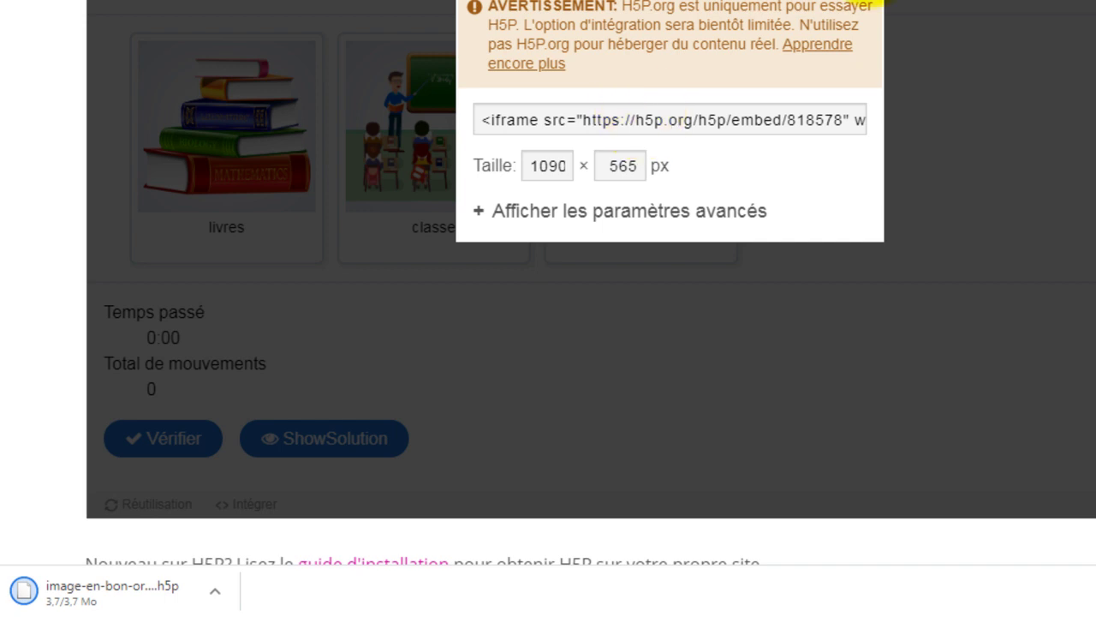
left_click(889, 5)
key("ctrl+Tab")
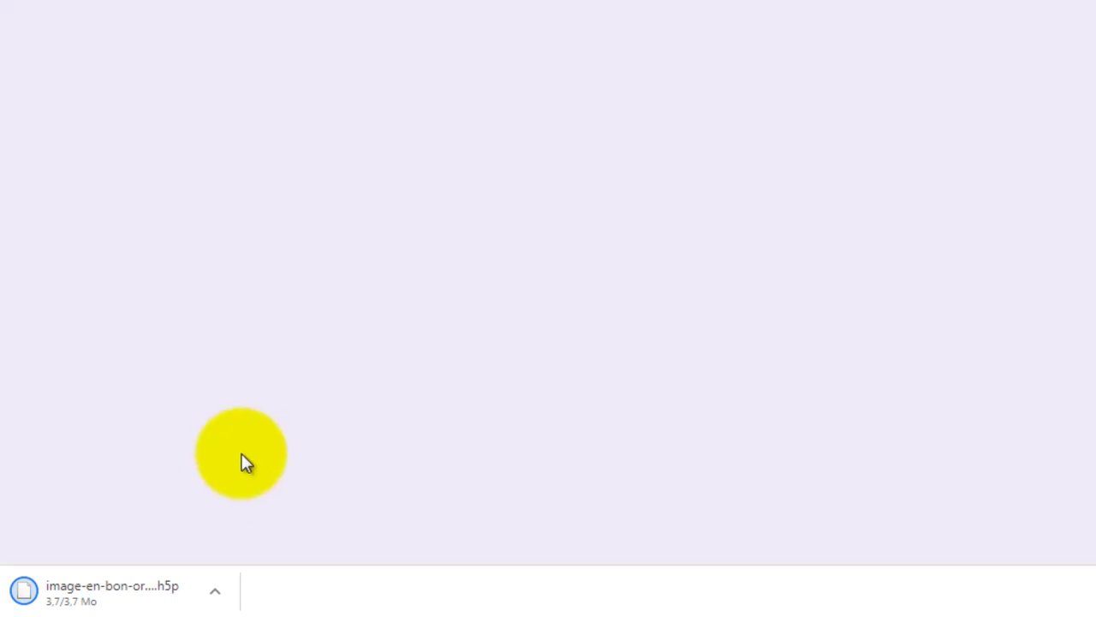
scroll(556, 399, "down", 1)
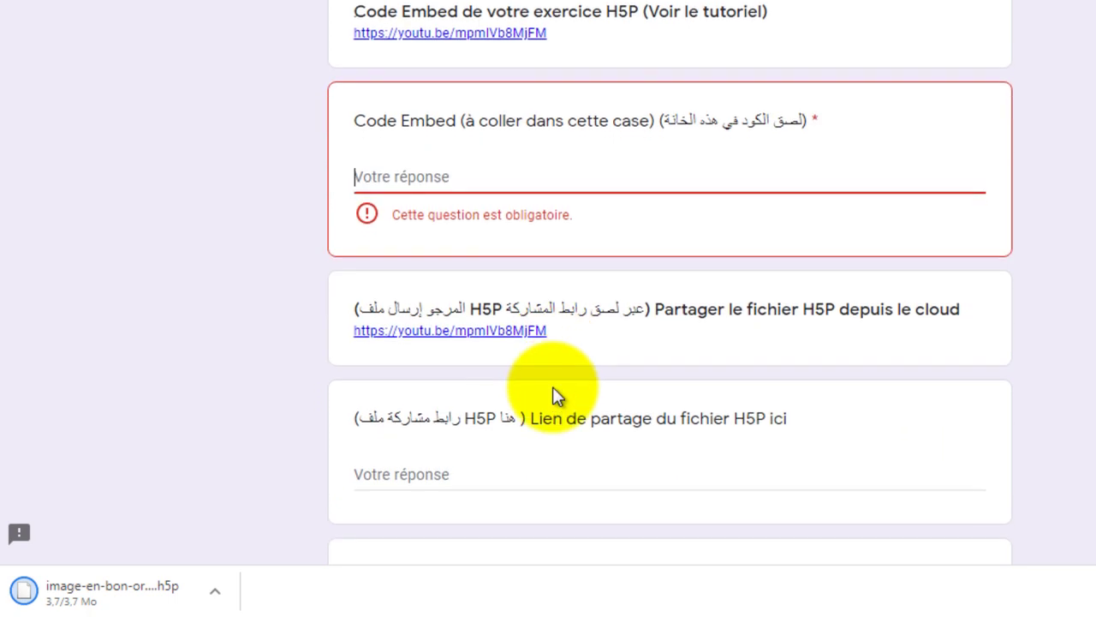
key("ctrl+Tab")
scroll(631, 318, "up", 4)
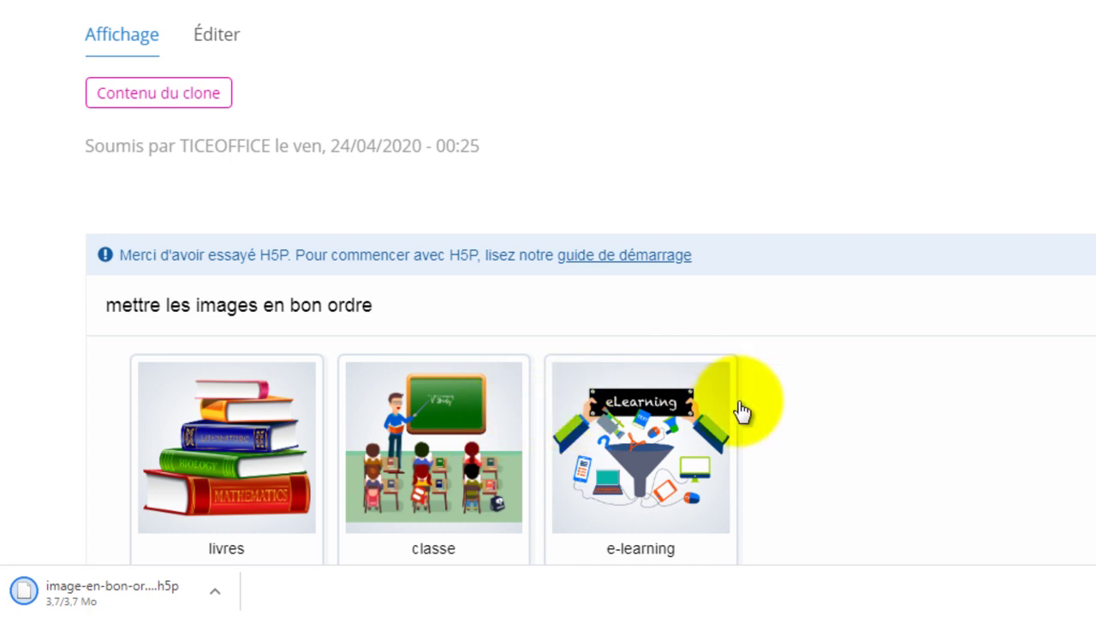
Open 'image en bon ordre' for editing from Recent Content on the account page.
scroll(742, 411, "down", 2)
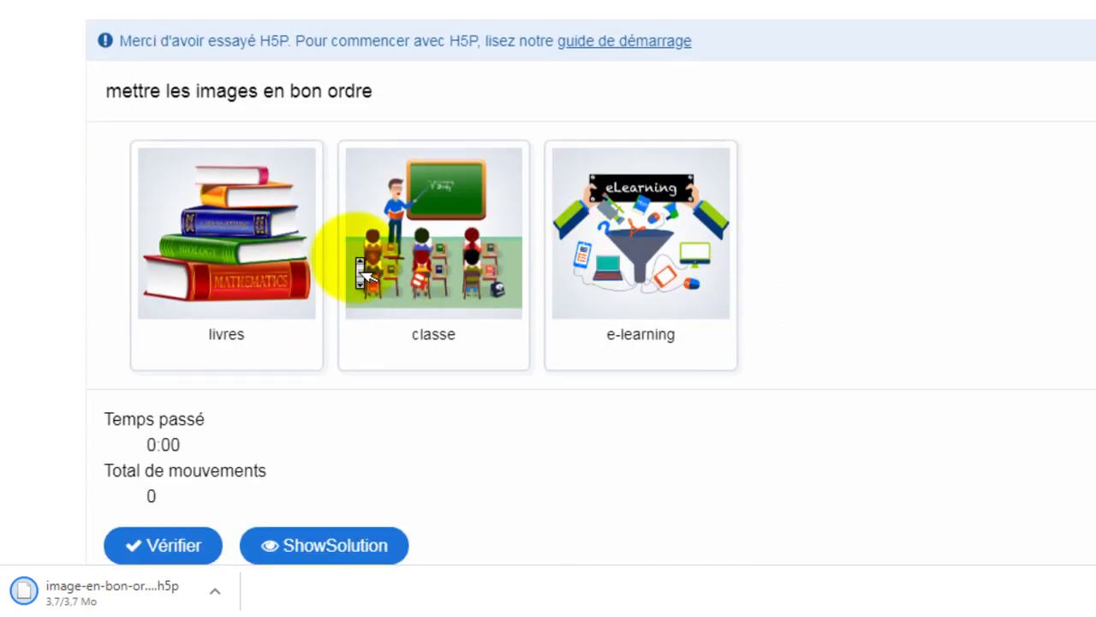
scroll(358, 266, "up", 3)
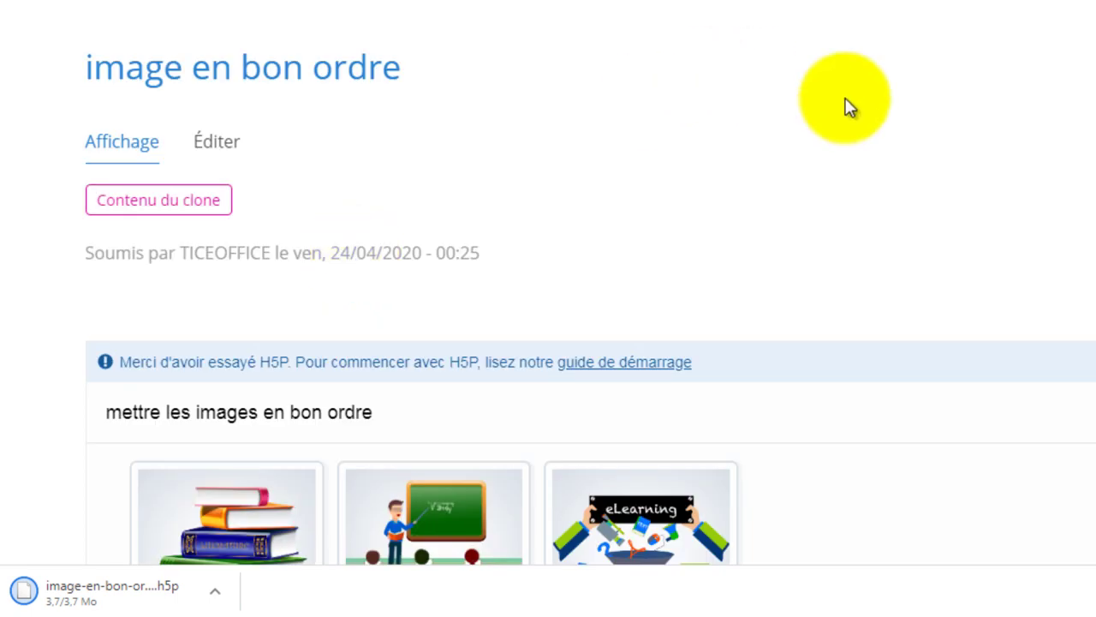
left_click(1000, 10)
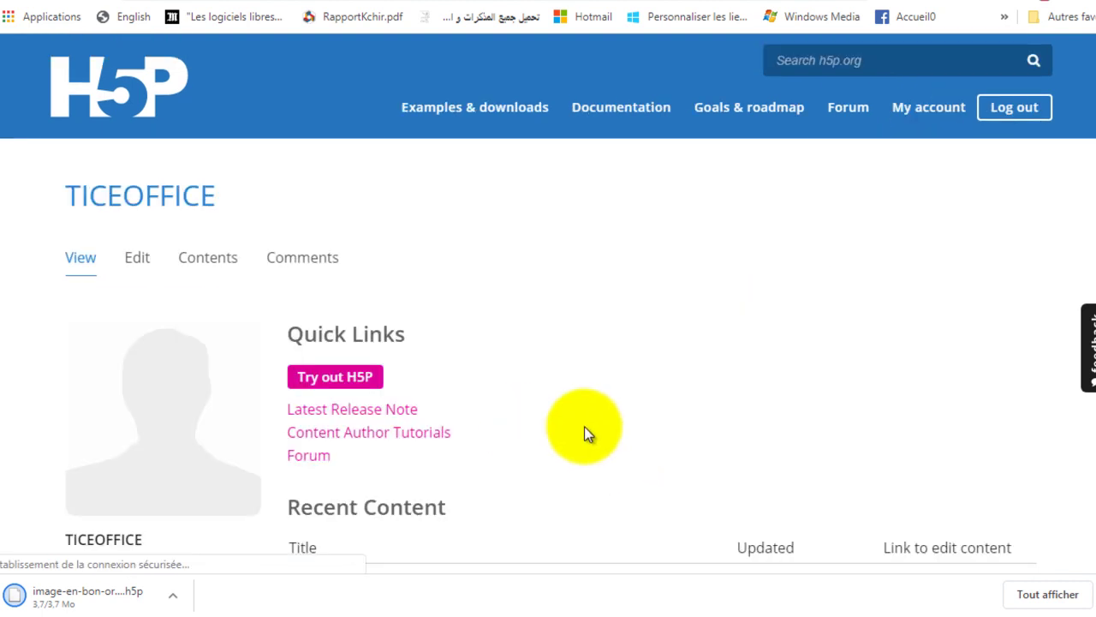
scroll(710, 433, "down", 3)
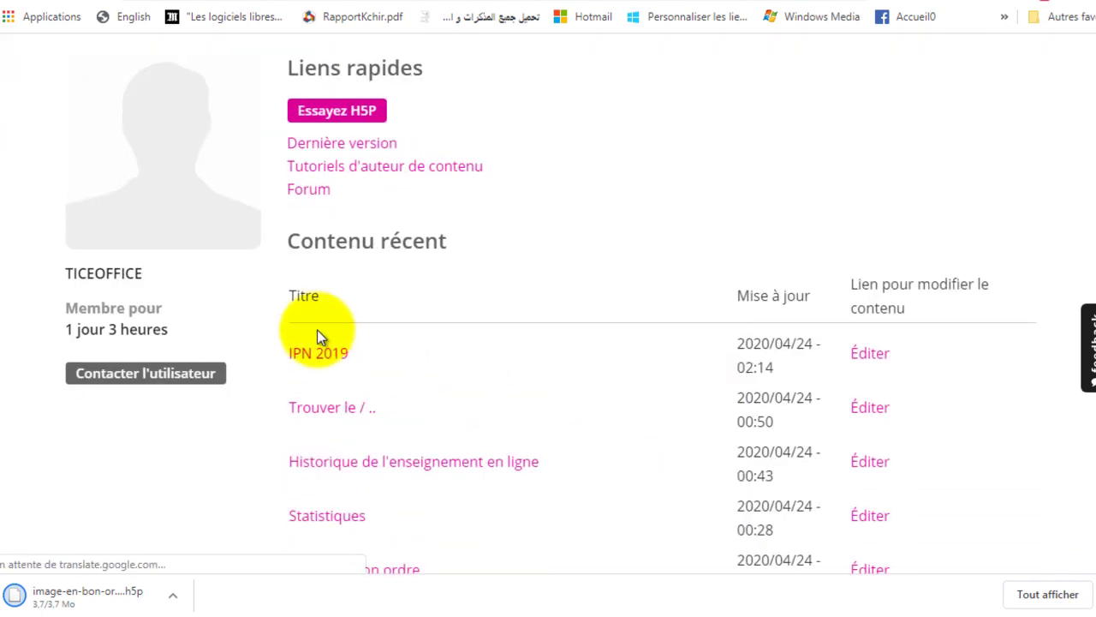
scroll(480, 499, "down", 4)
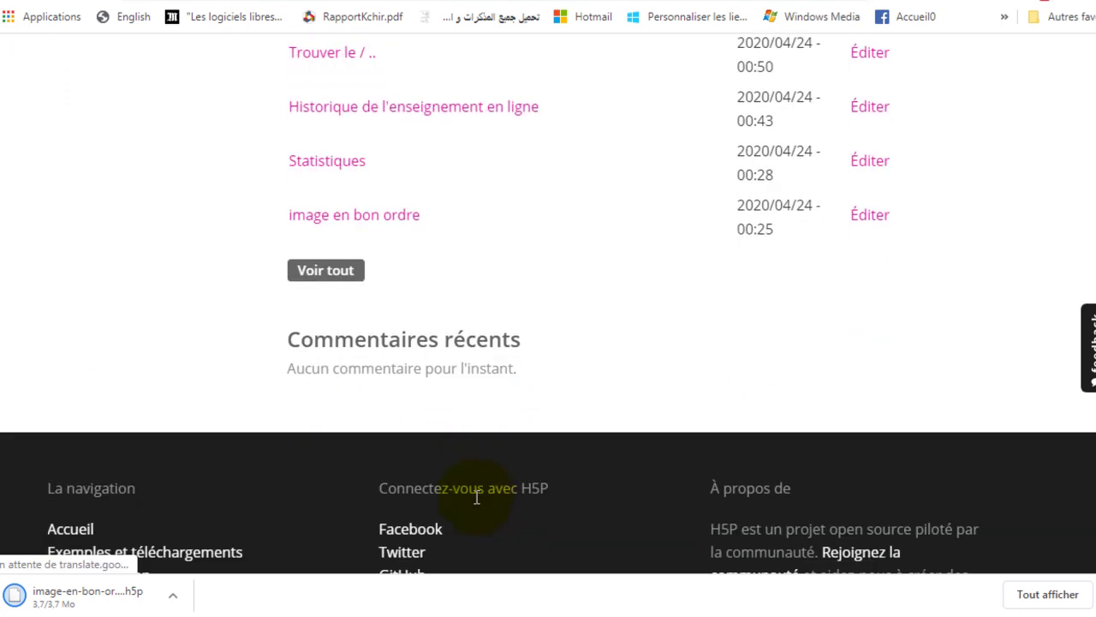
left_click(878, 230)
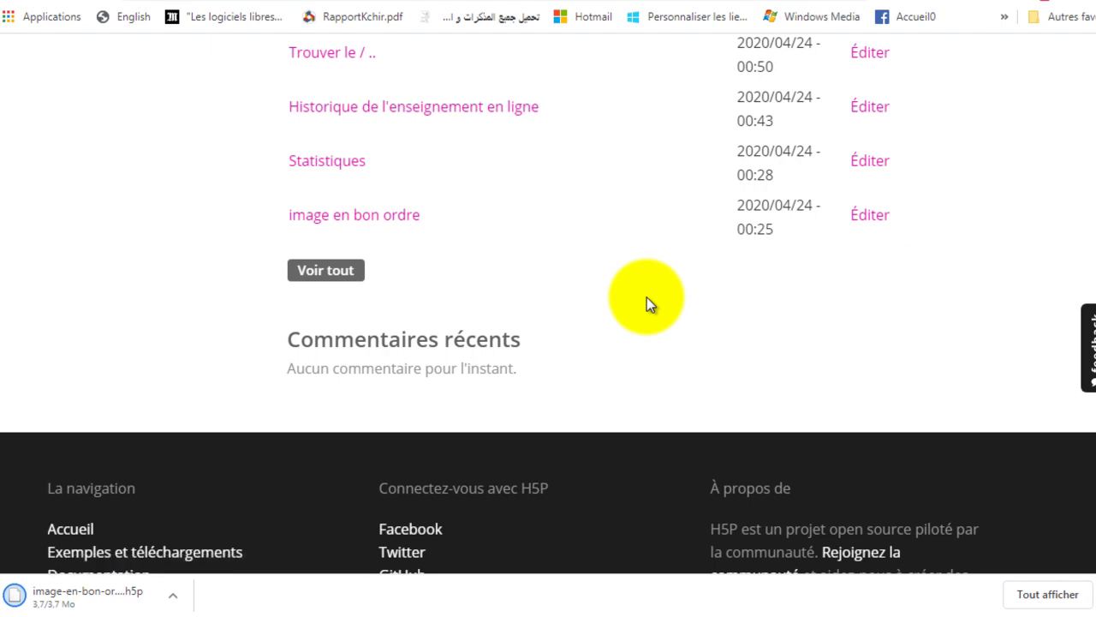
scroll(694, 456, "down", 3)
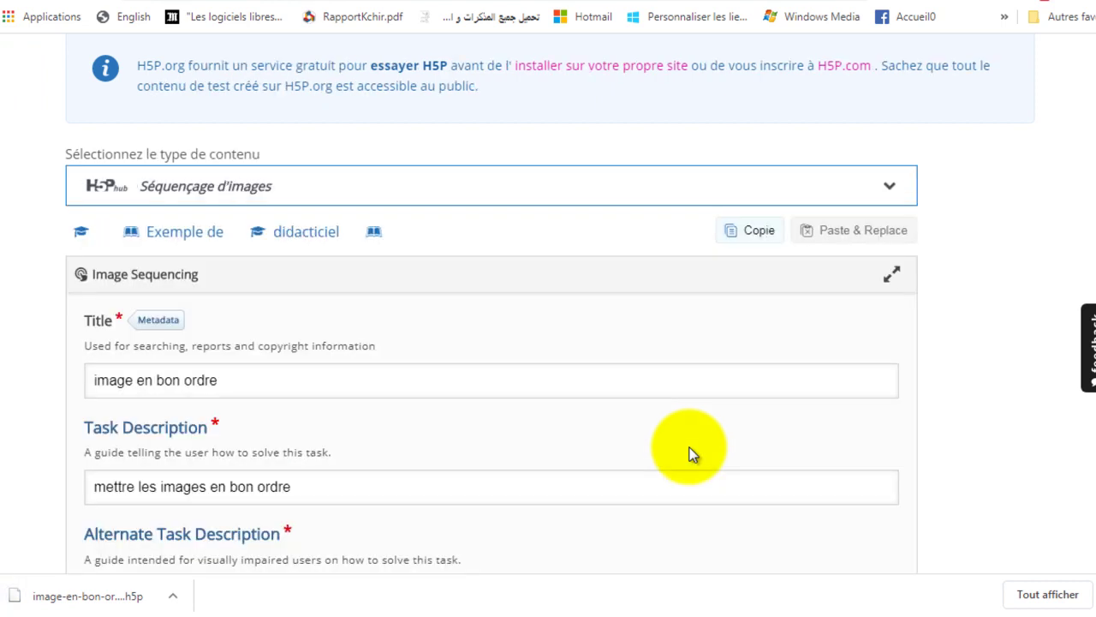
Set the metadata licence to Attribution (CC BY), version 4.0 International, and save it.
left_click(176, 323)
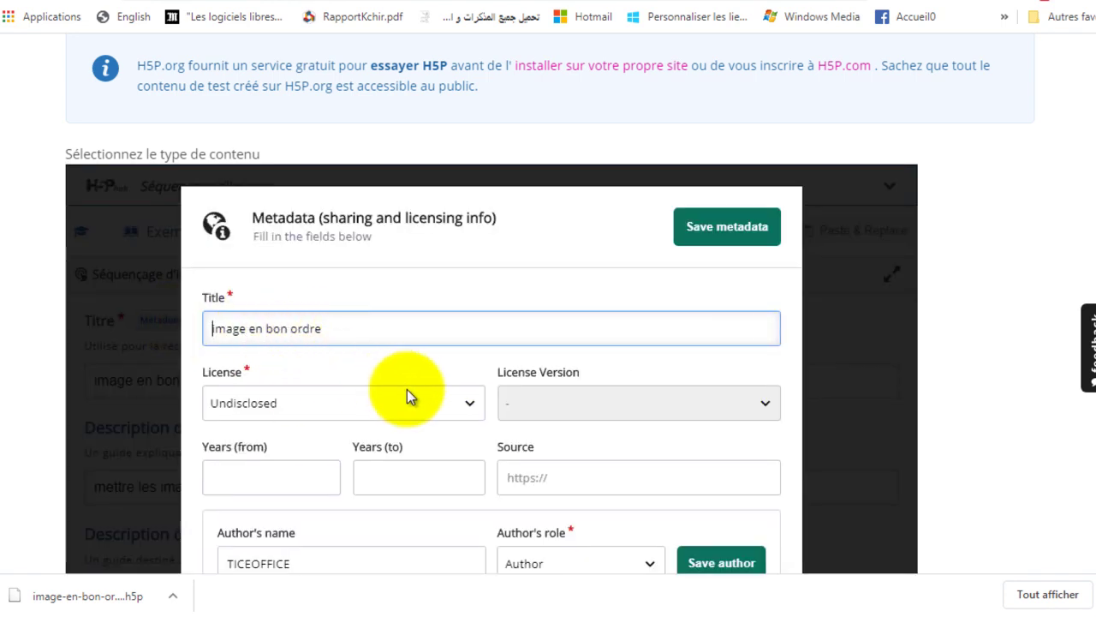
left_click(281, 401)
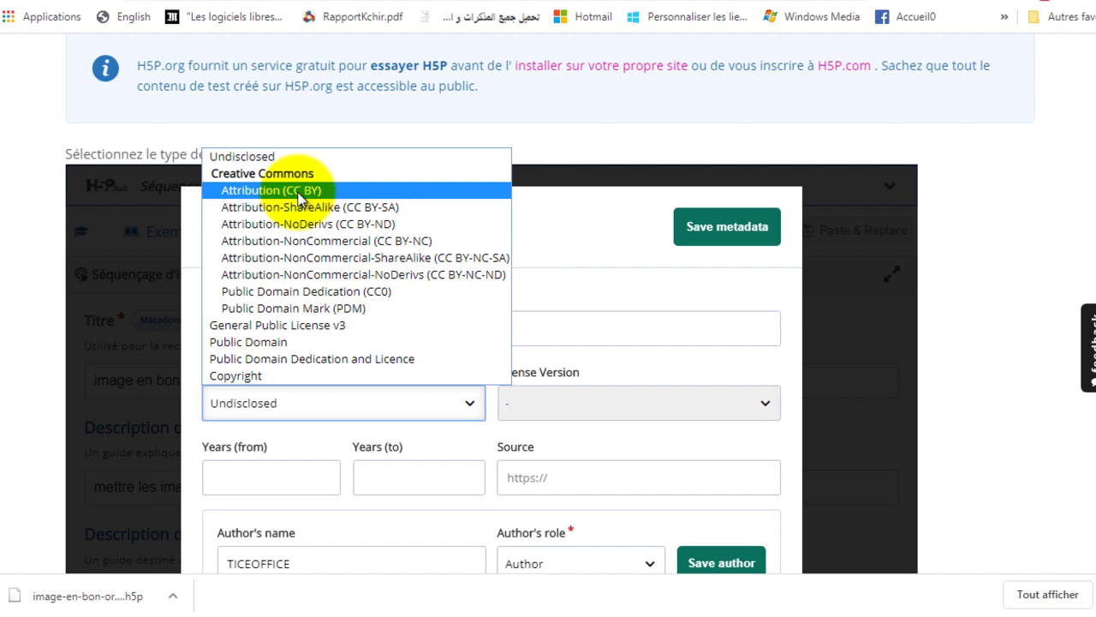
left_click(299, 193)
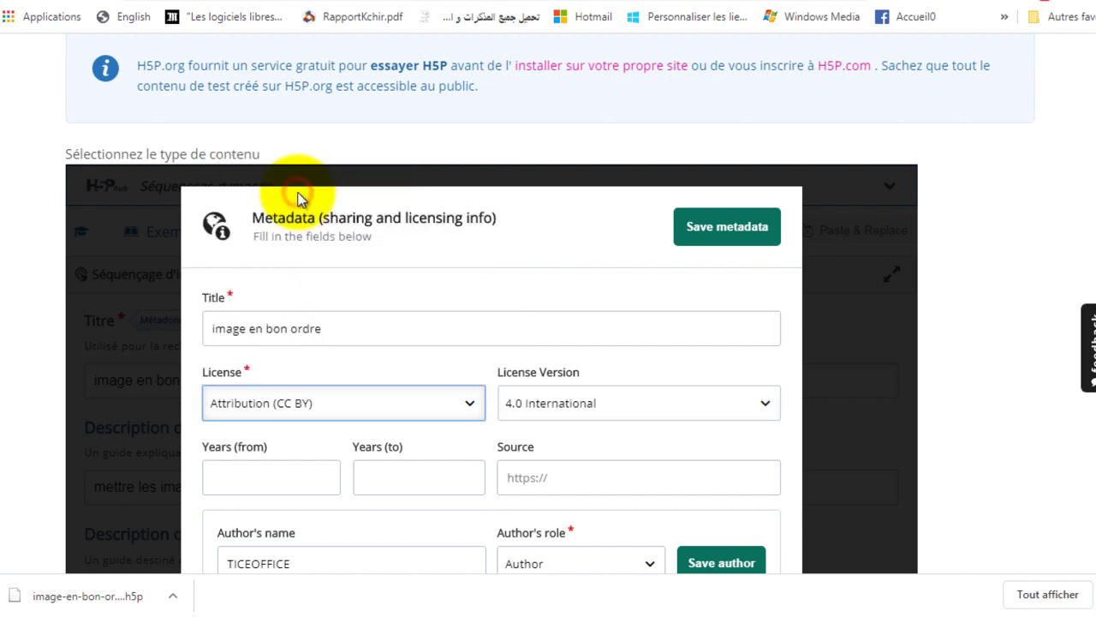
left_click(573, 399)
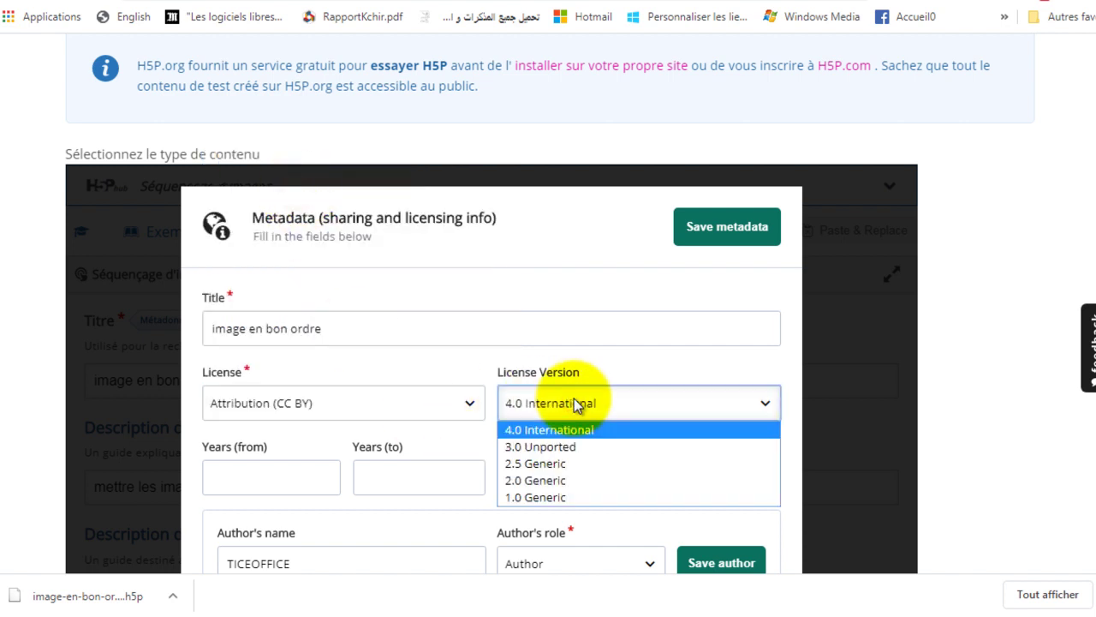
left_click(573, 400)
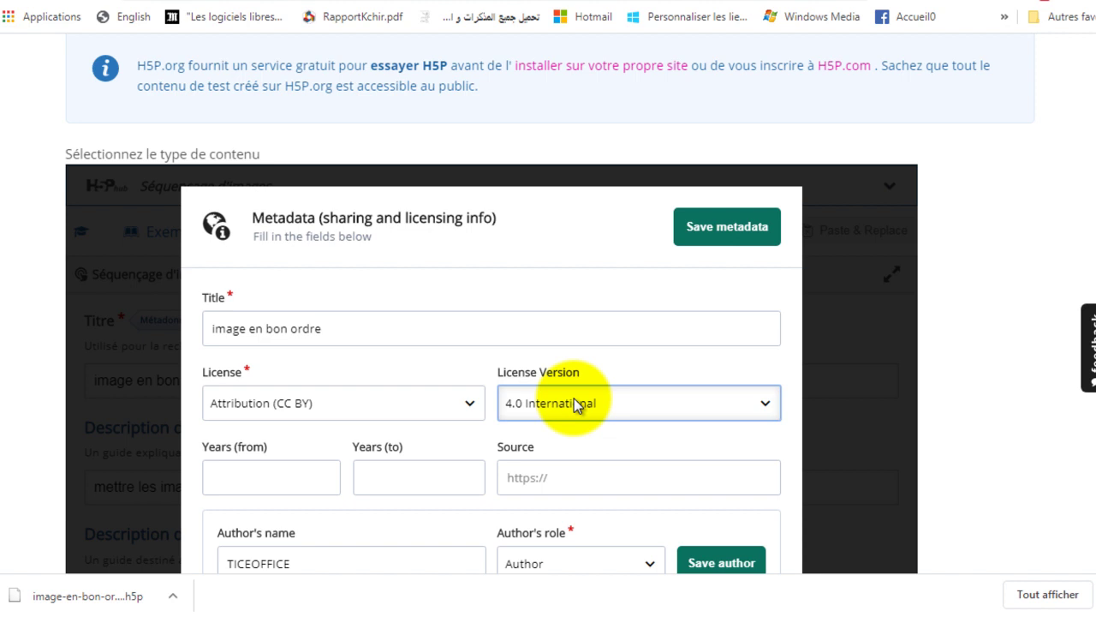
scroll(705, 455, "down", 2)
scroll(734, 460, "up", 1)
scroll(717, 396, "up", 1)
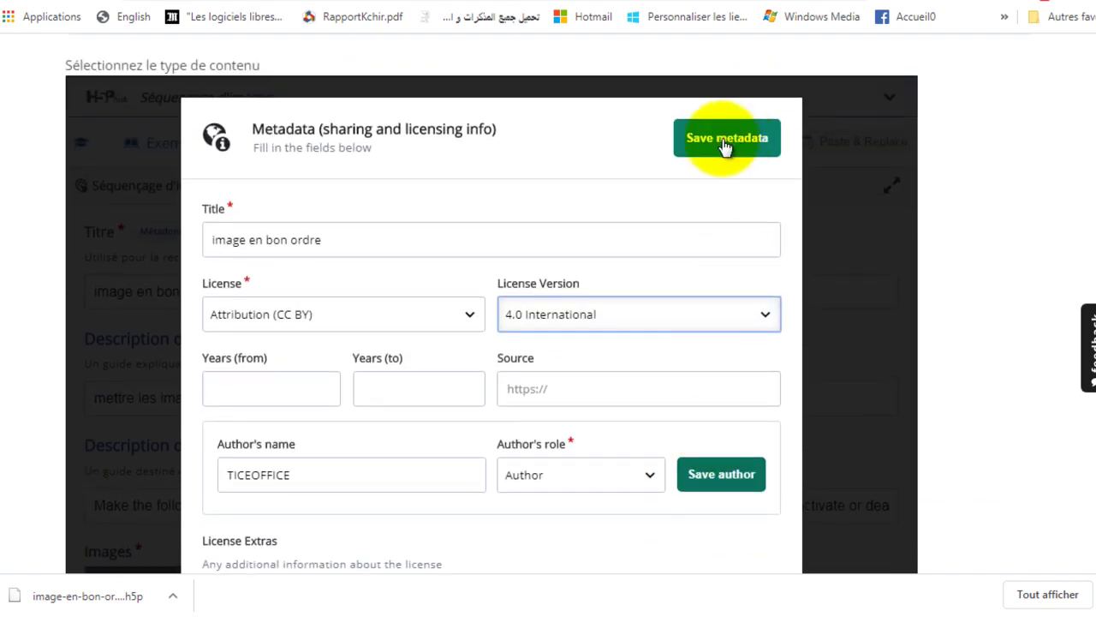
left_click(725, 146)
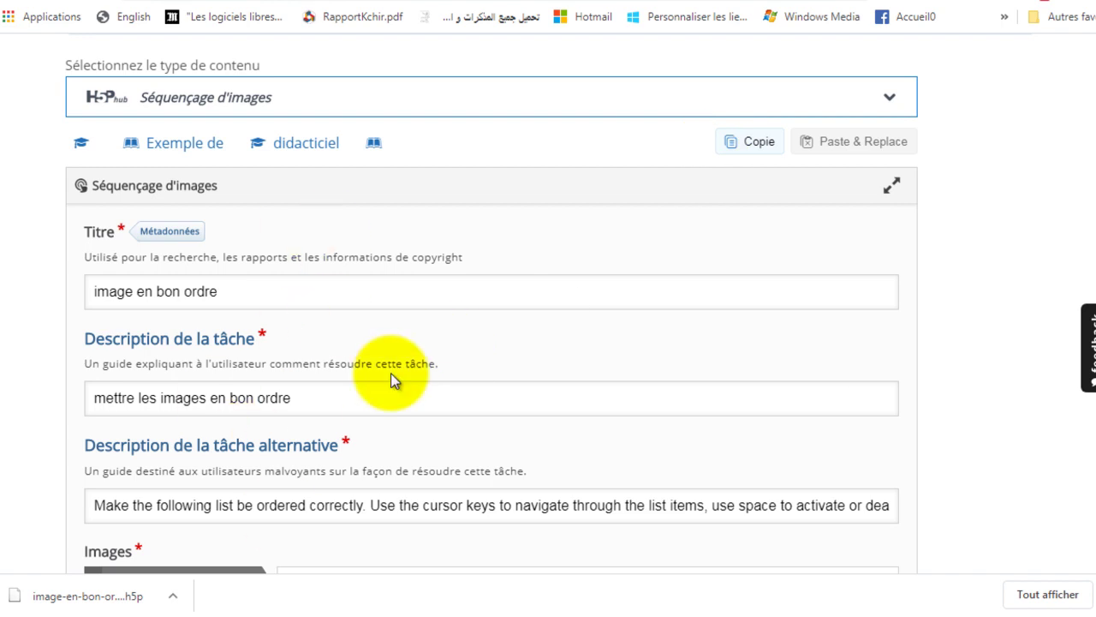